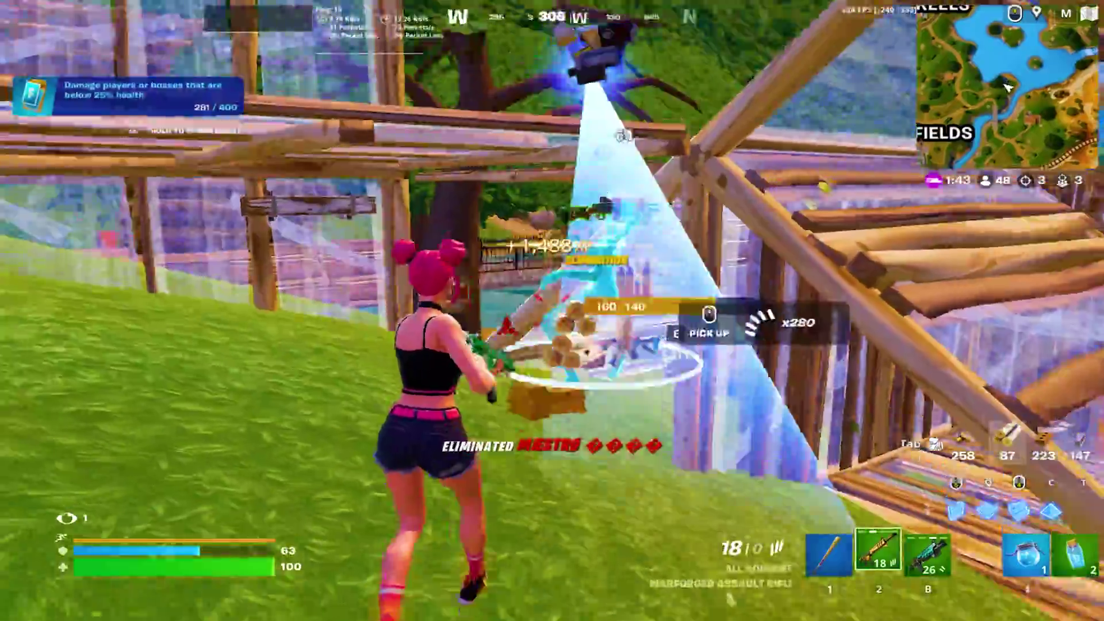
key(1)
key(3)
key(r)
key(q)
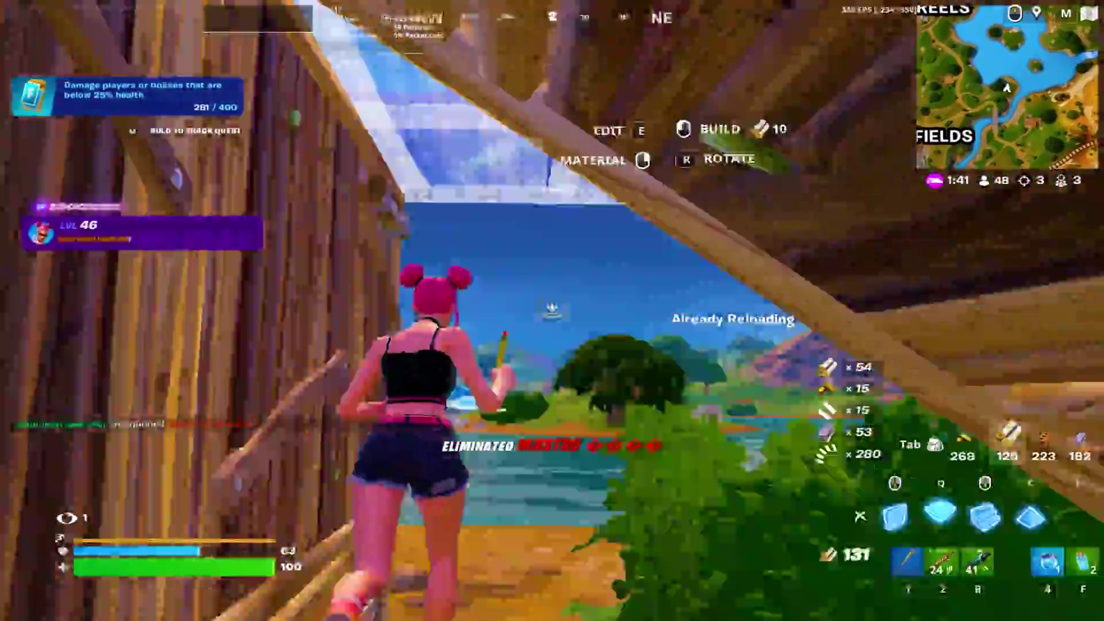
click(552, 310)
key(3)
key(e)
click(552, 311)
key(q)
click(552, 310)
key(3)
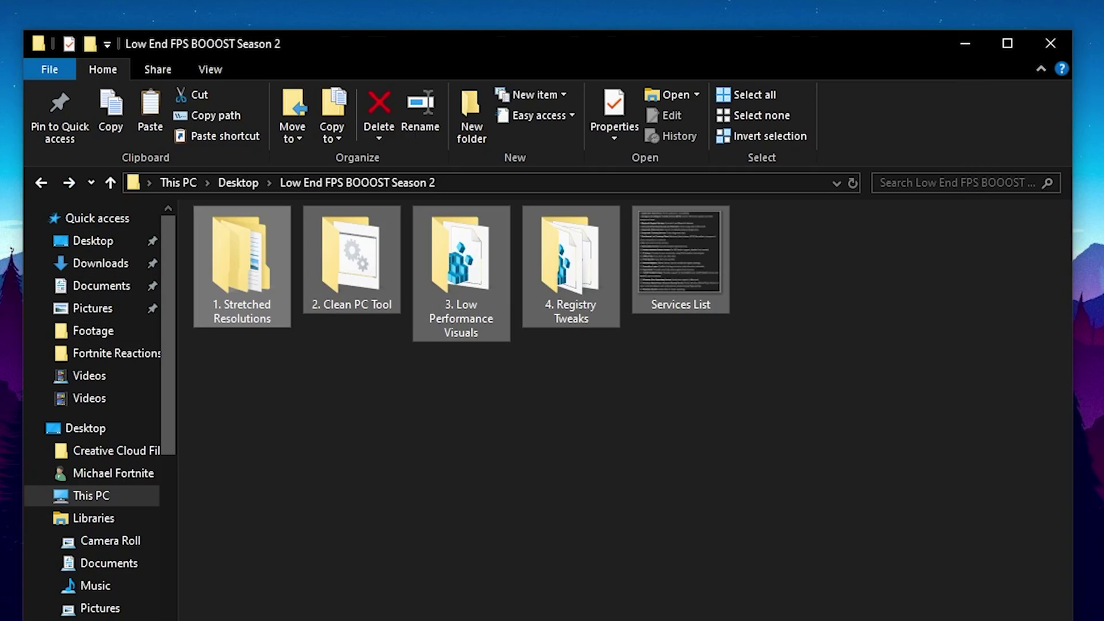
Open the GameUserSettings file in the 768x480 folder of 1. Stretched Resolutions
double_click(242, 260)
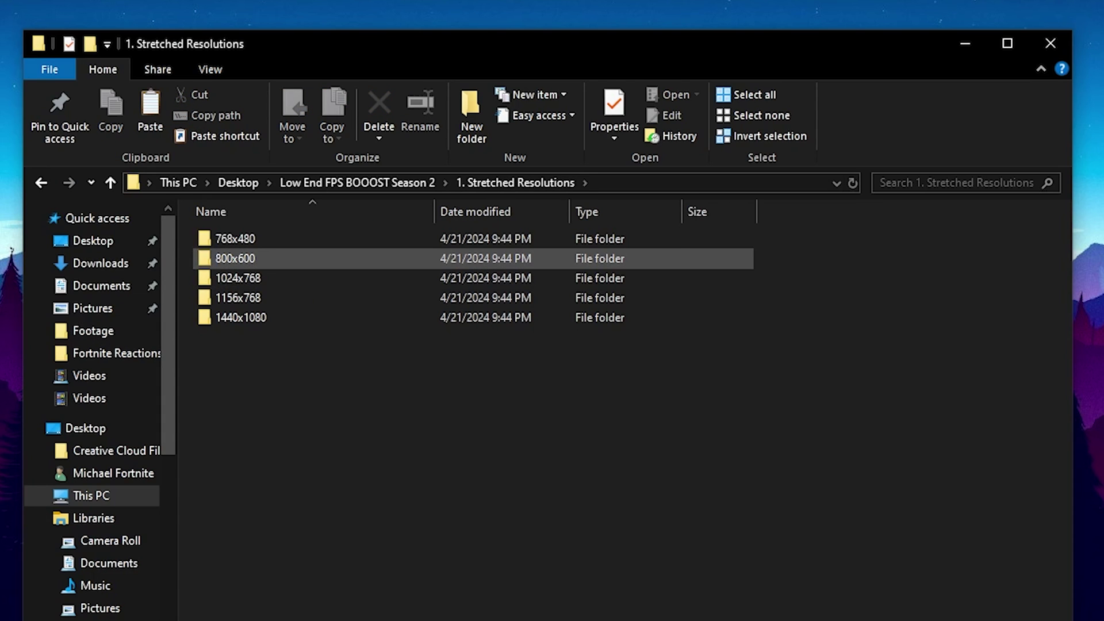
drag(346, 403, 212, 225)
click(276, 368)
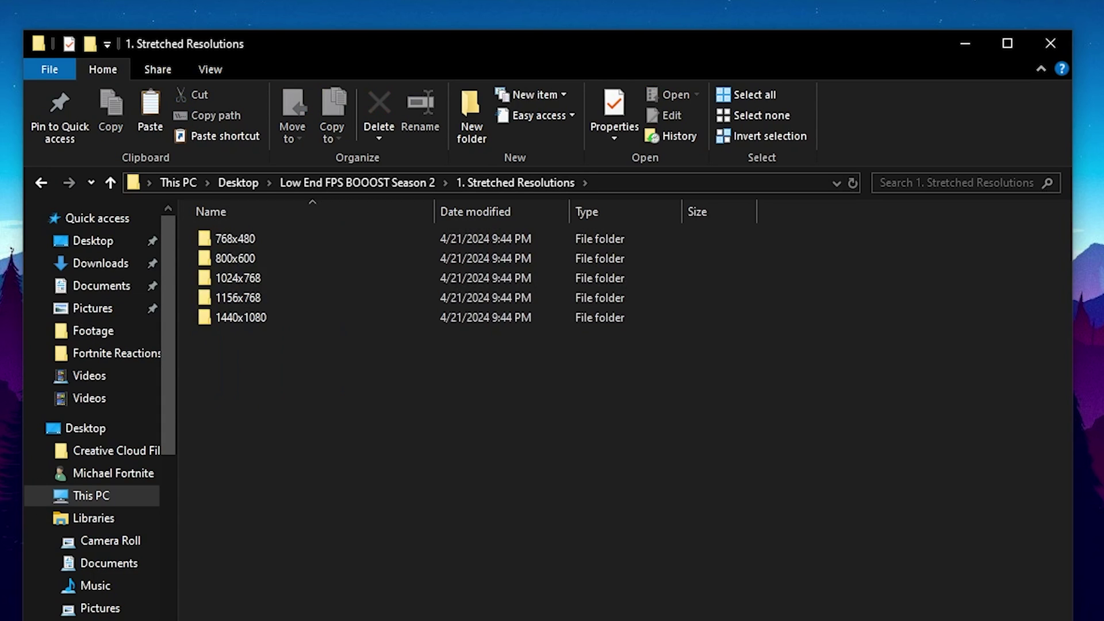
click(242, 239)
double_click(242, 239)
double_click(258, 239)
Examine the ResolutionSize and LastUserConfirmedResolutionSize entries in the 768x480 GameUserSettings file
scroll(593, 310, down, 13)
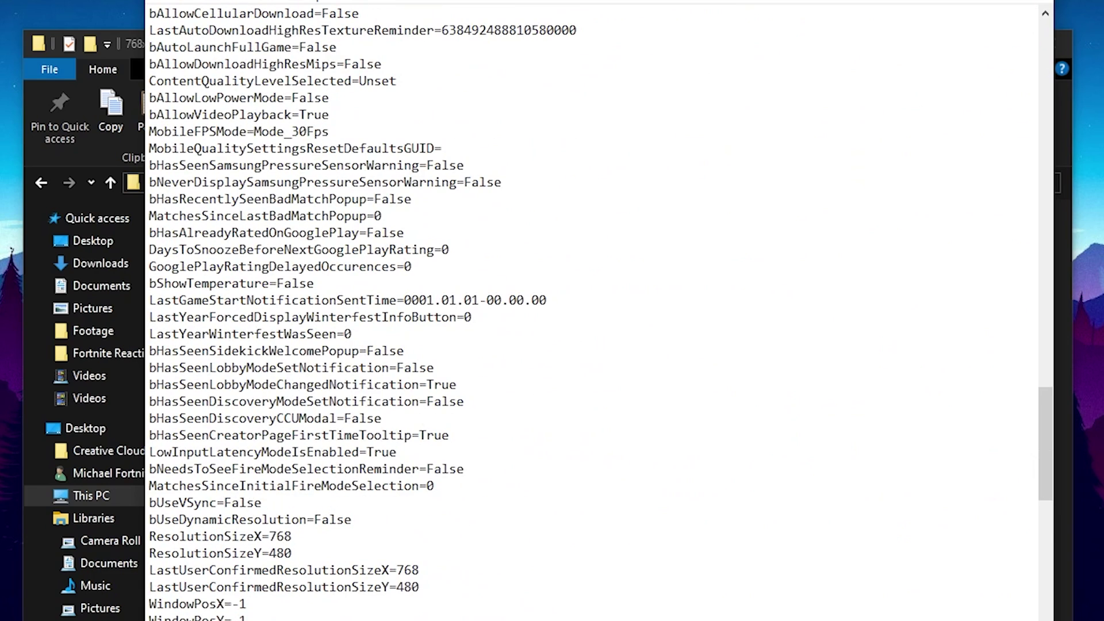
scroll(598, 311, down, 2)
drag(269, 232, 421, 283)
click(422, 284)
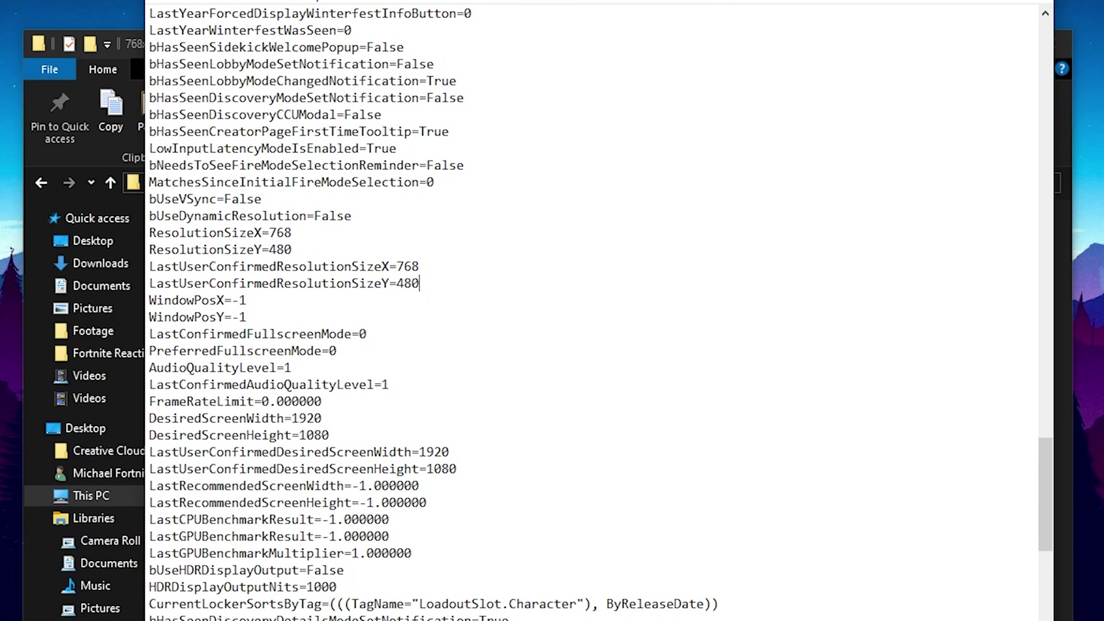
drag(269, 233, 292, 233)
click(294, 250)
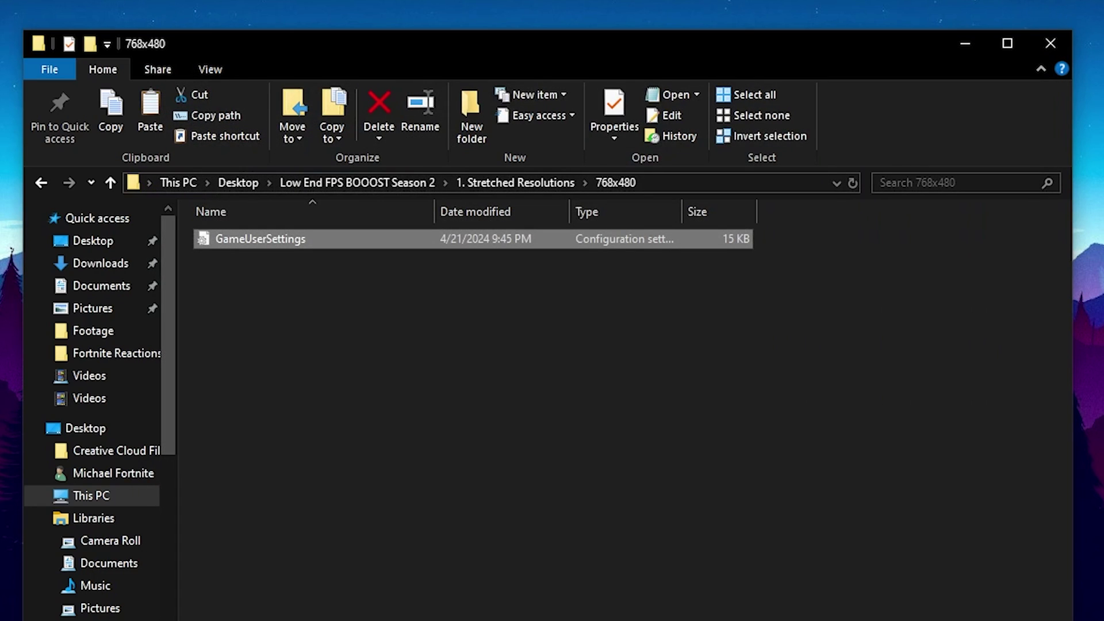
Copy the 768x480 GameUserSettings file and go through %temp% to the AppData Local folder
right_click(260, 238)
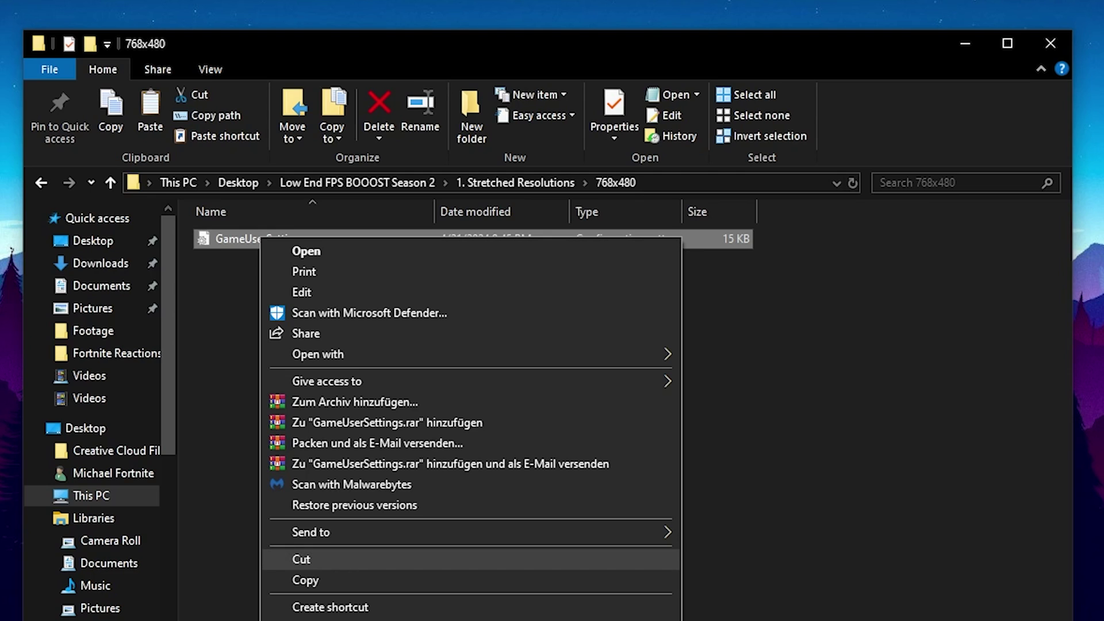
click(305, 580)
click(707, 182)
text(%temp%)
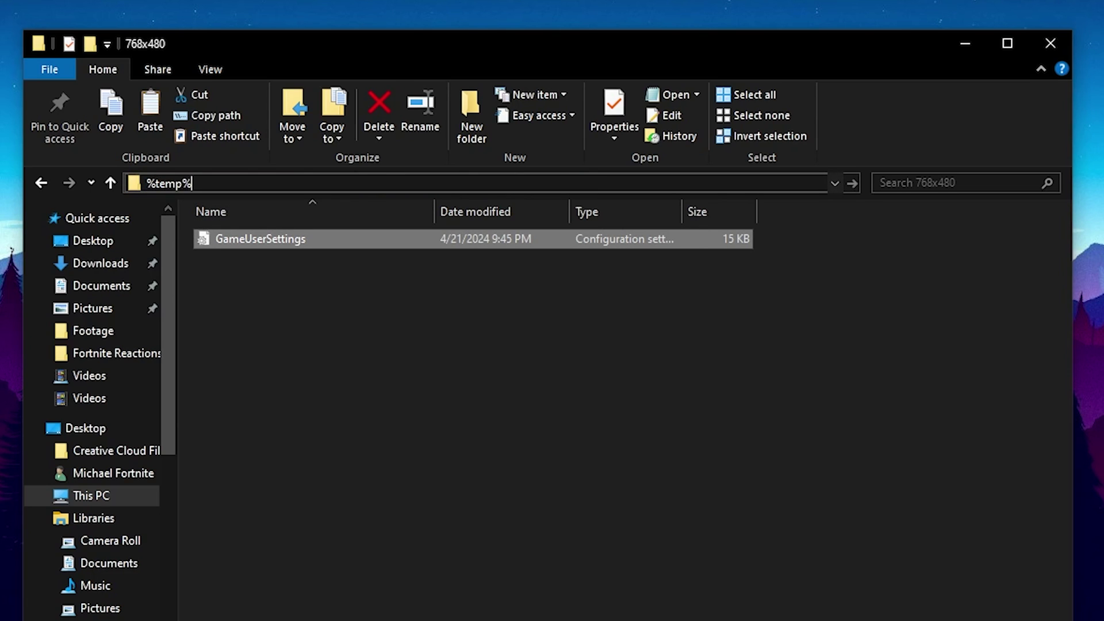
key(Return)
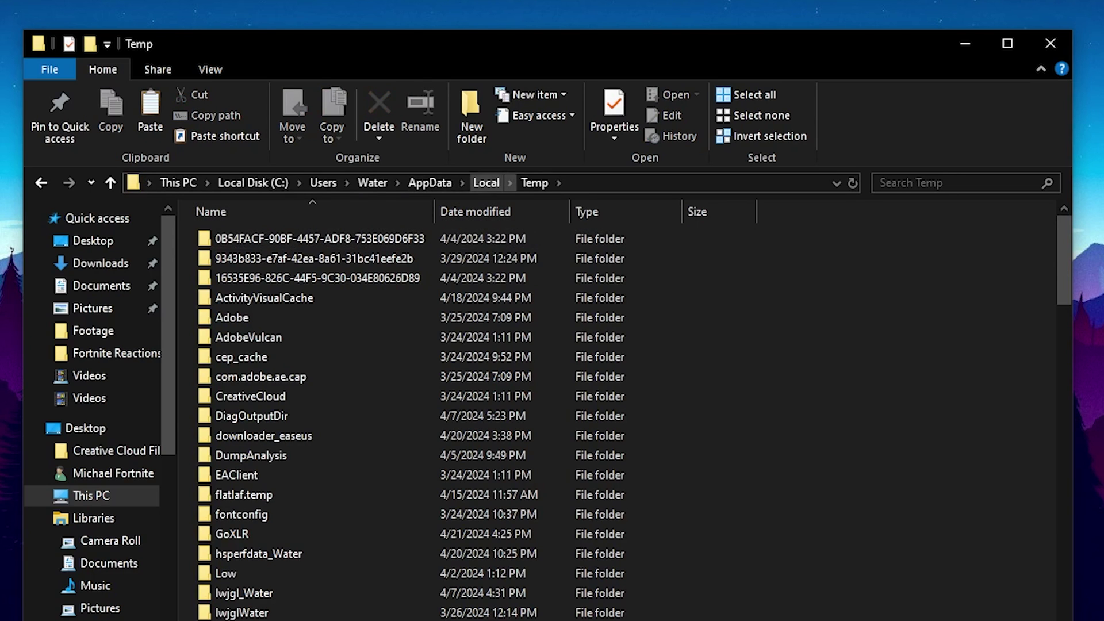
click(485, 183)
scroll(345, 242, up, 4)
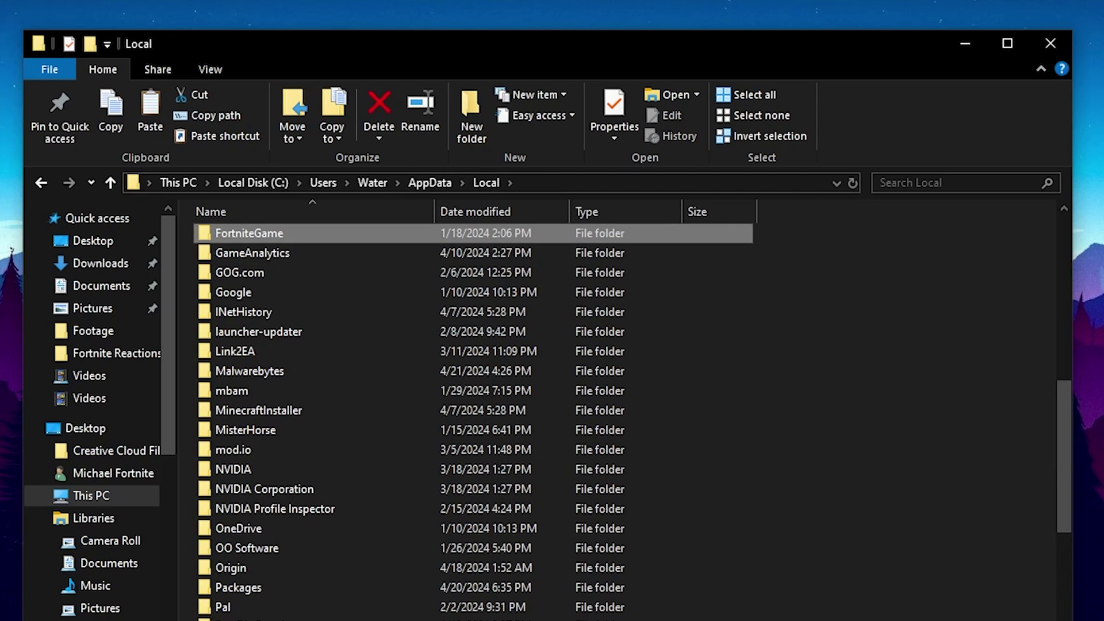
Open the WindowsClient folder inside FortniteGame, Saved, Config
double_click(248, 233)
key(Return)
key(Down)
key(Return)
key(Down)
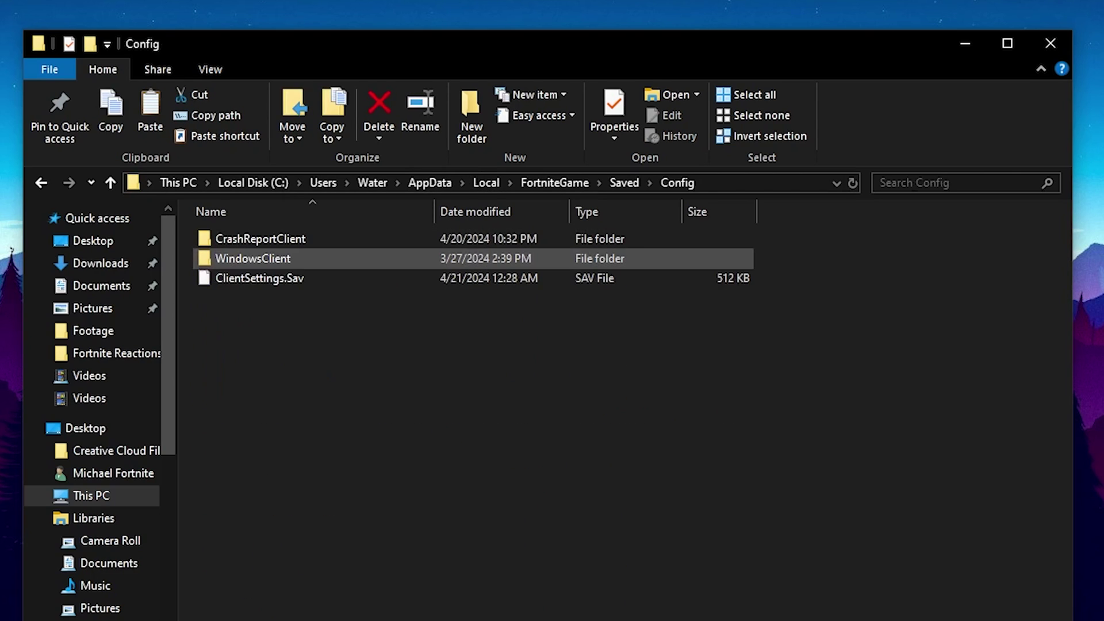
key(Return)
Delete the existing GameUserSettings file in WindowsClient and paste the copied 768x480 version in its place
right_click(246, 241)
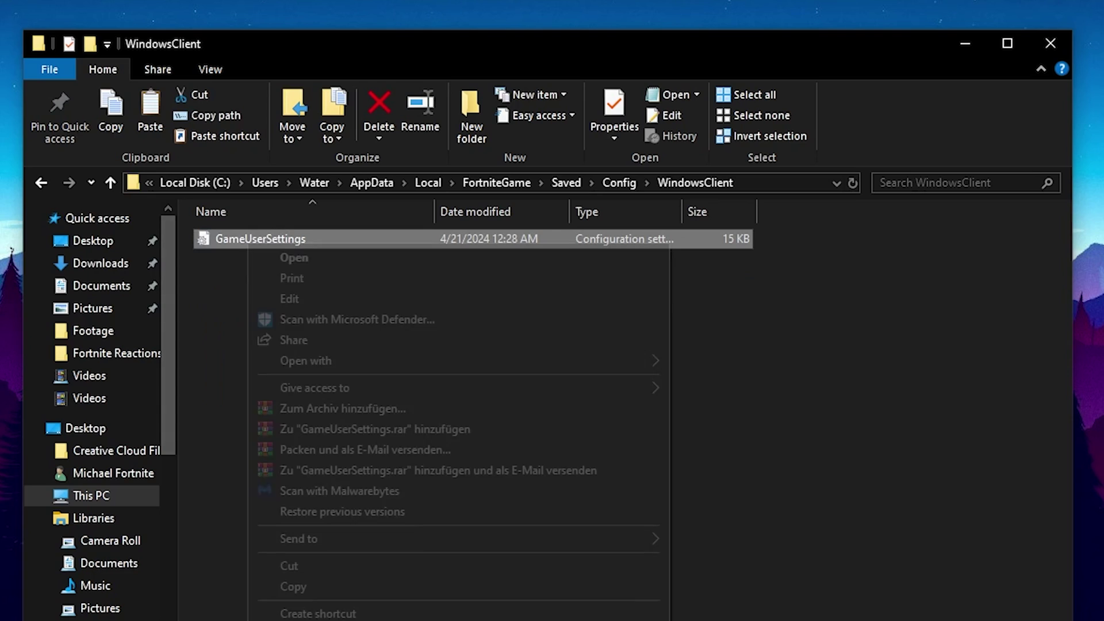
click(299, 620)
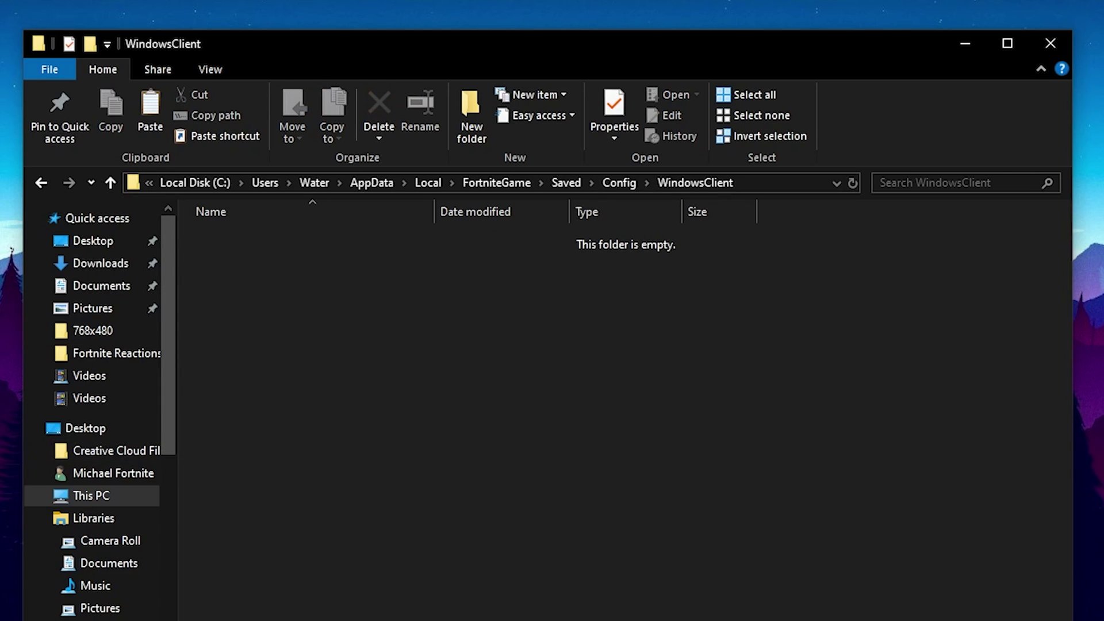
key(ctrl+z)
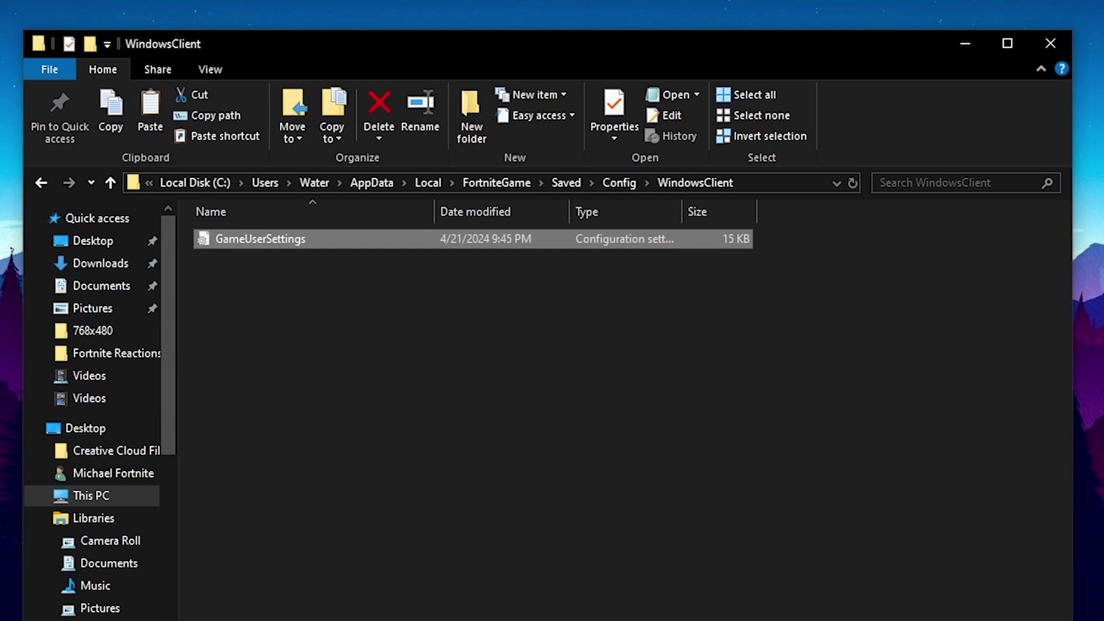
Open the pasted GameUserSettings file and check its resolution entries
key(Return)
scroll(598, 310, down, 20)
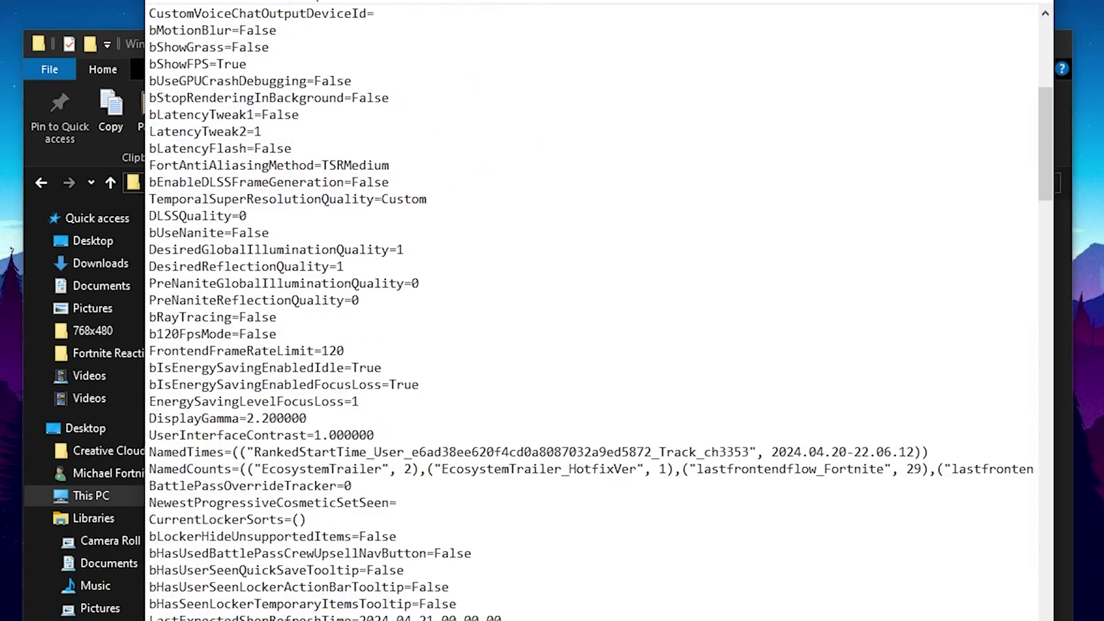
scroll(598, 310, down, 14)
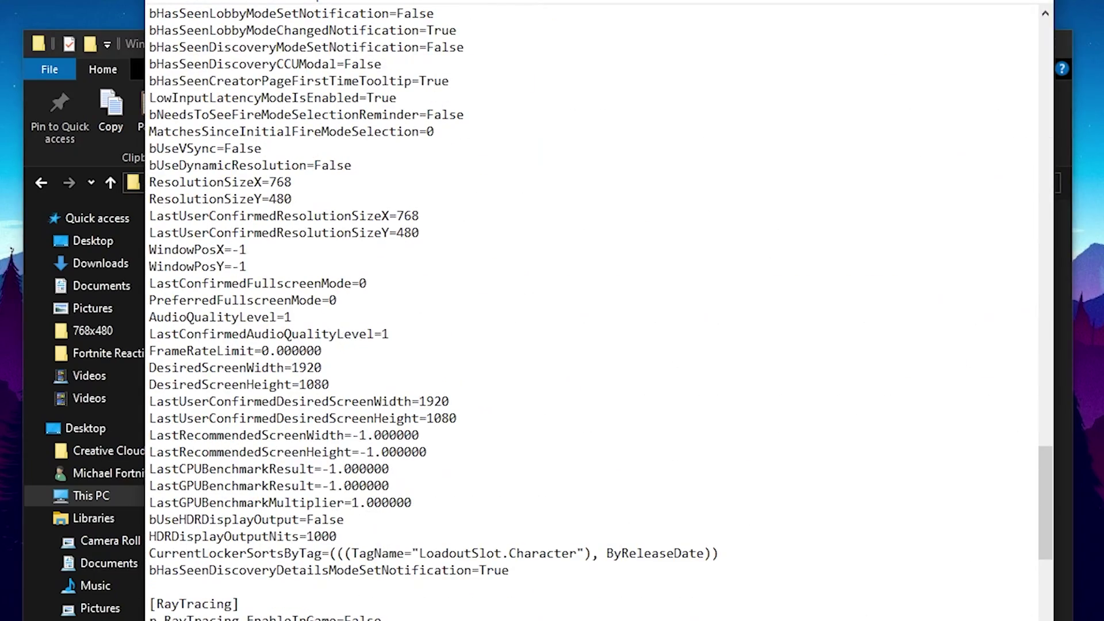
drag(269, 181, 247, 250)
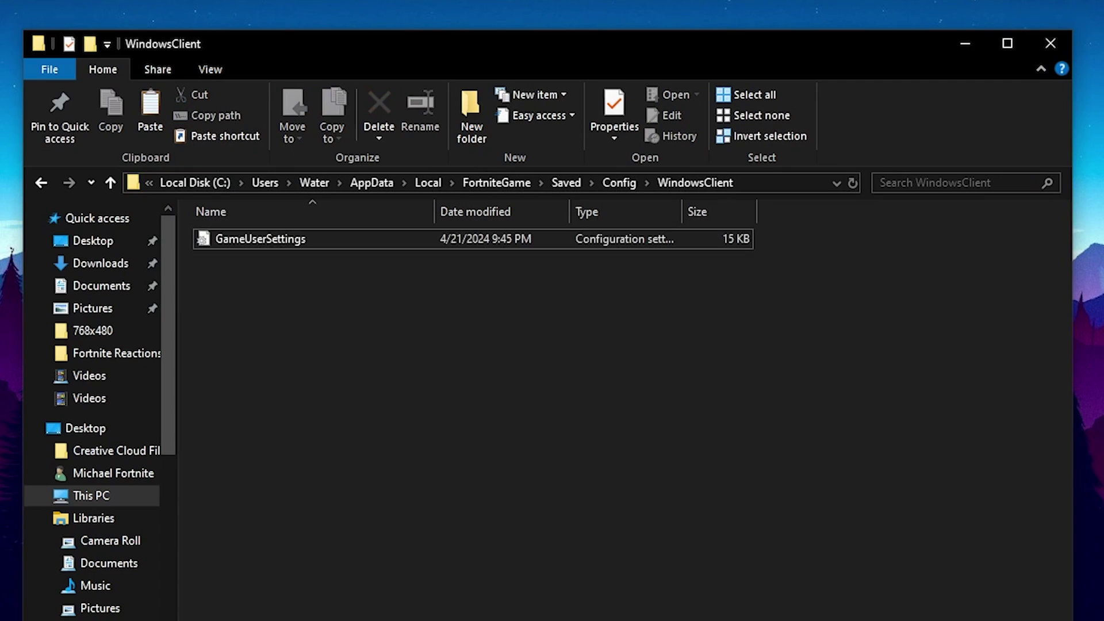
Open the properties of the pasted GameUserSettings file and toggle its Read-only attribute
right_click(256, 239)
click(313, 620)
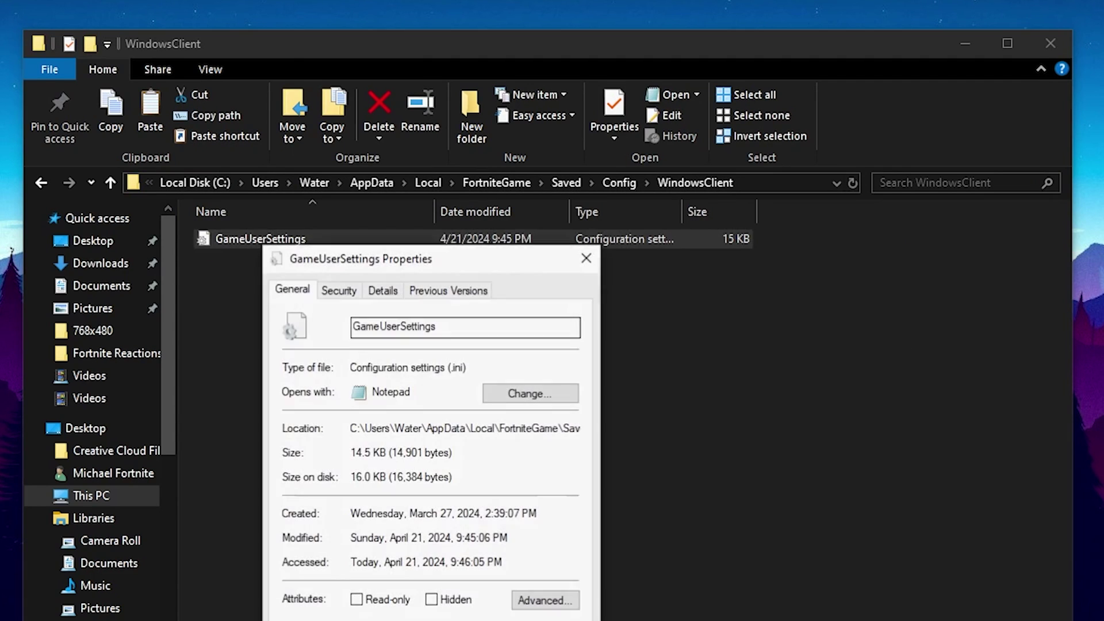
drag(383, 261, 369, 142)
click(344, 480)
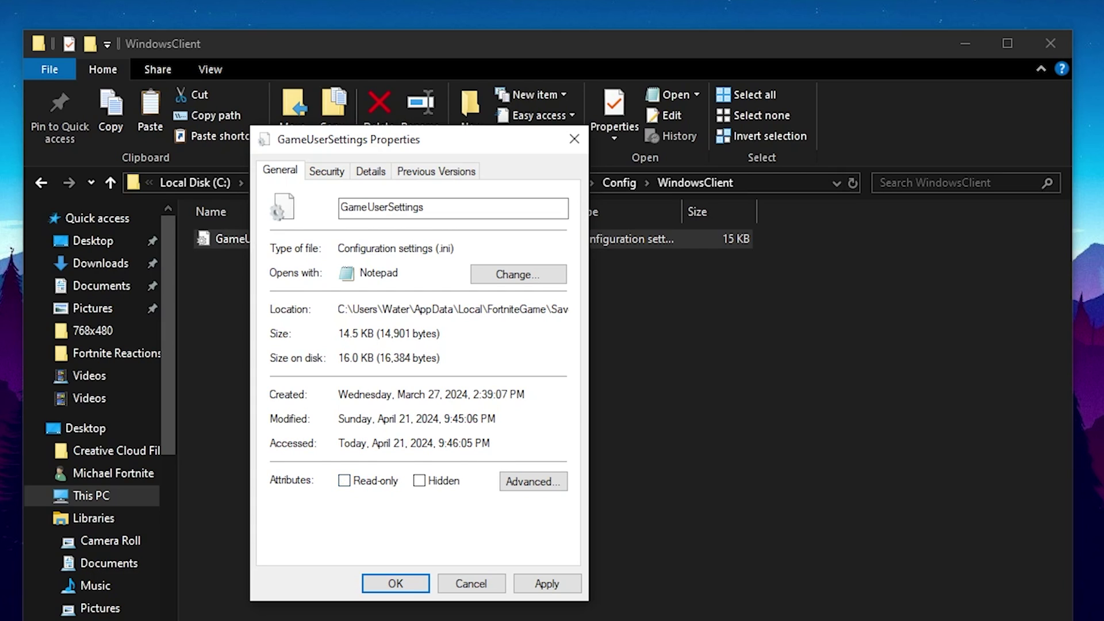
drag(291, 381, 197, 227)
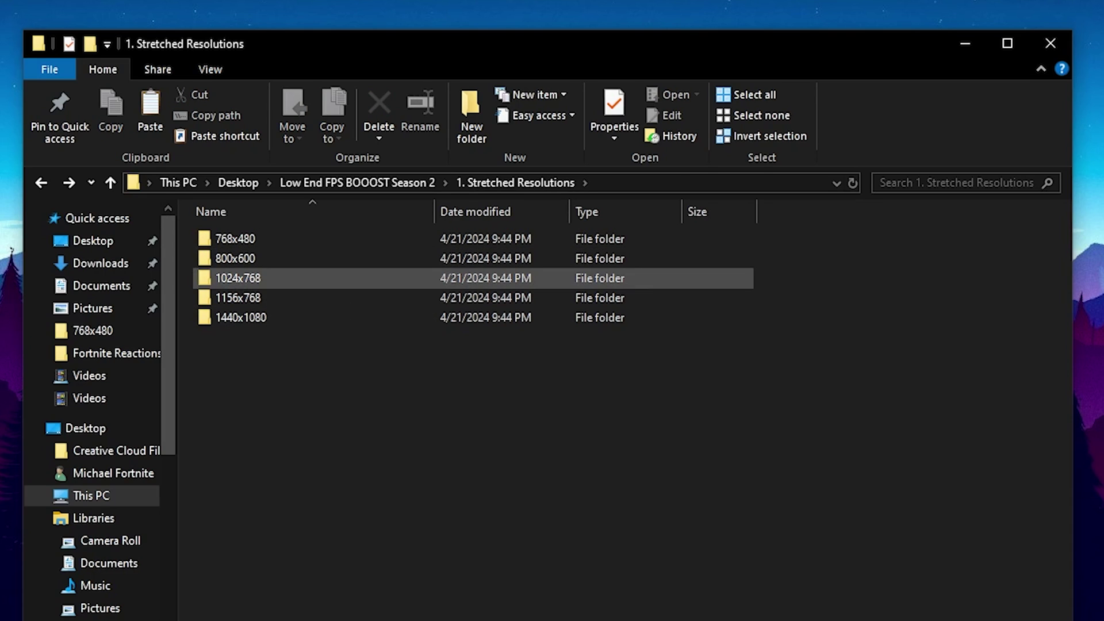
key(ctrl+a)
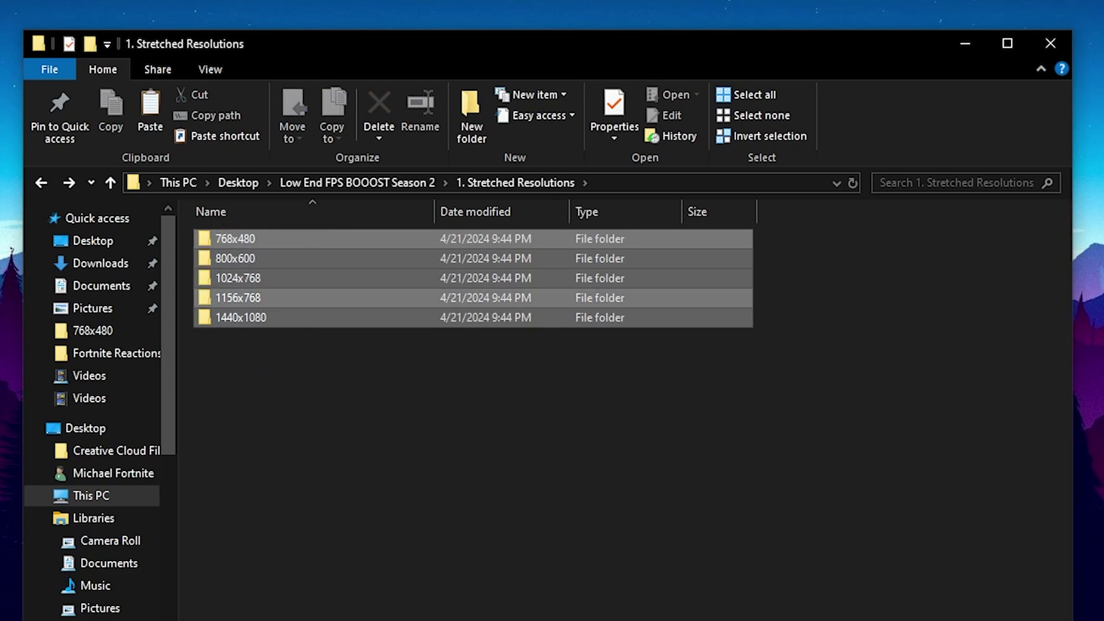
click(345, 379)
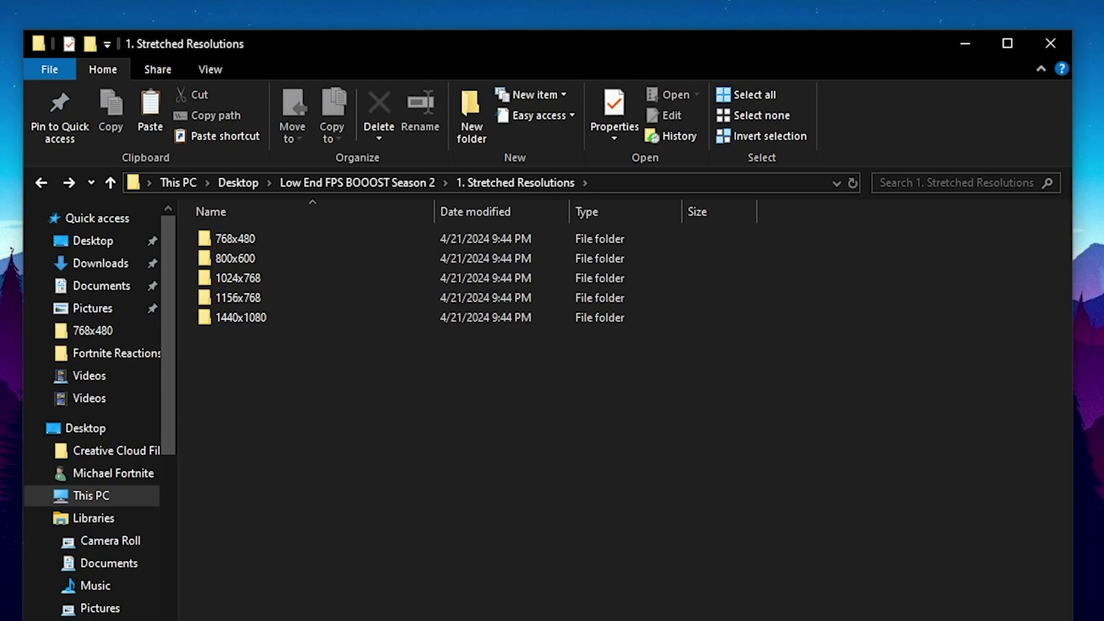
Run the CleanCache script from the 2. Clean PC Tool folder of the FPS boost pack
key(alt+Up)
double_click(357, 259)
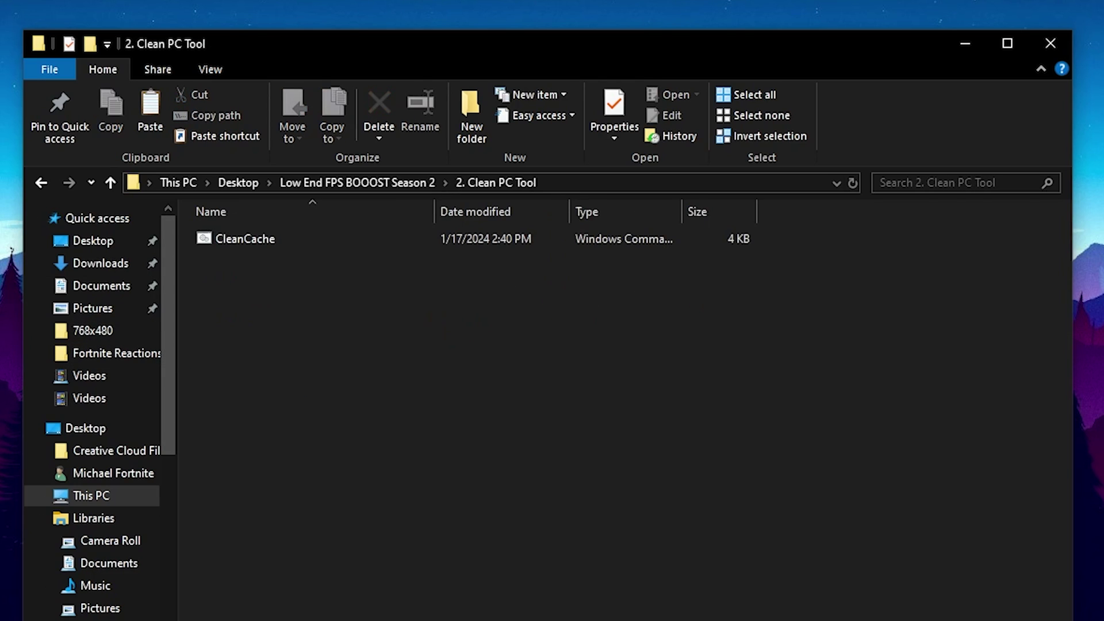
right_click(260, 239)
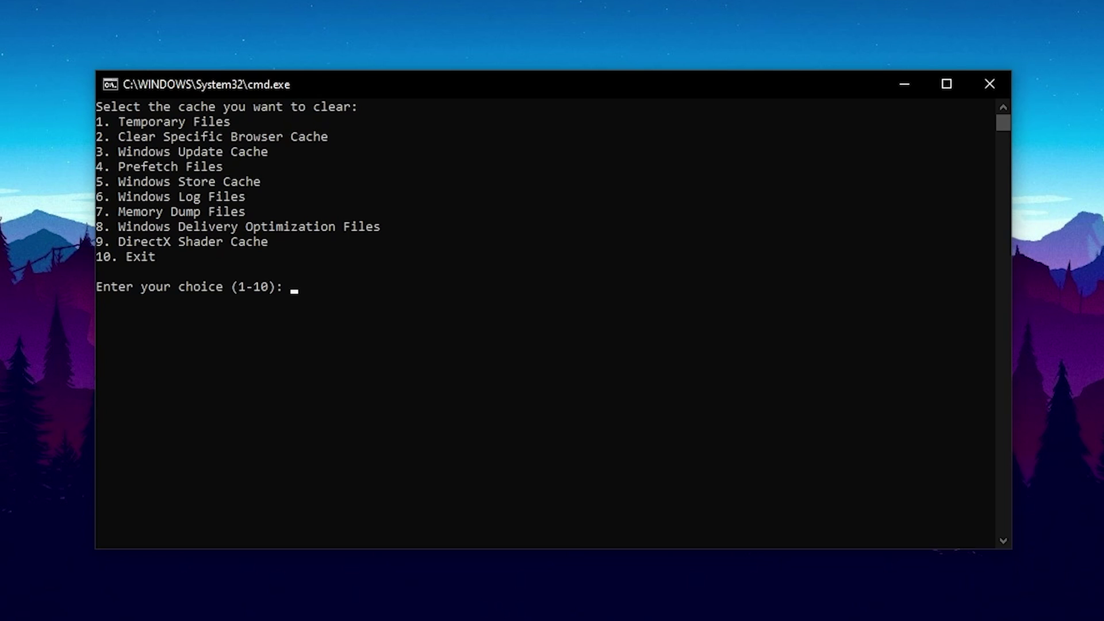
Clear the temporary files with option 1 of the cache cleaner and return to its main list
text(1)
key(Return)
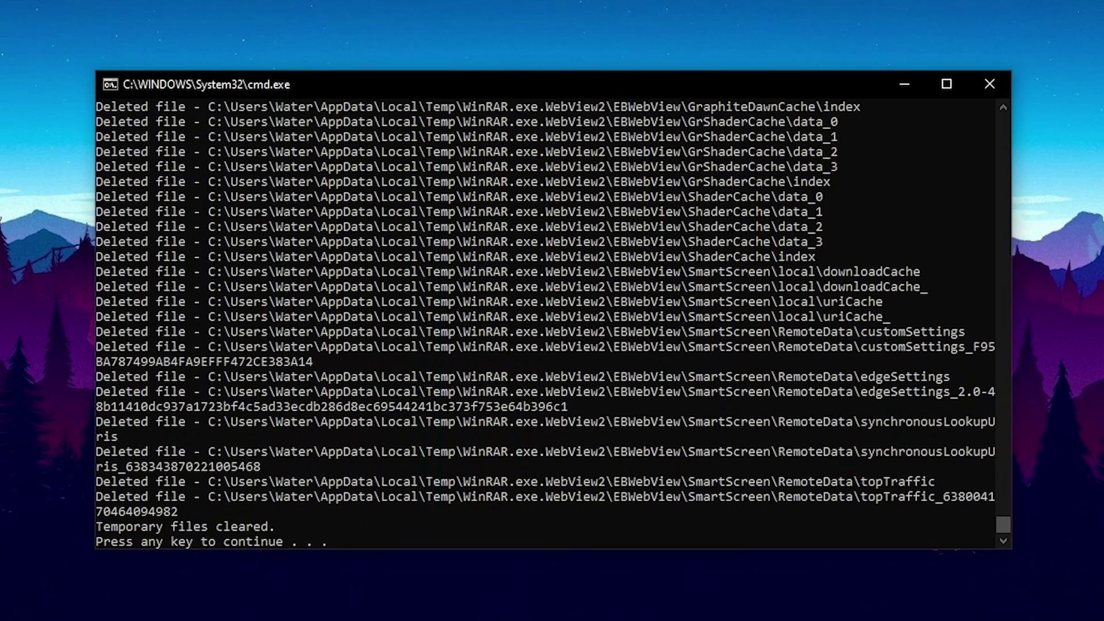
key(Return)
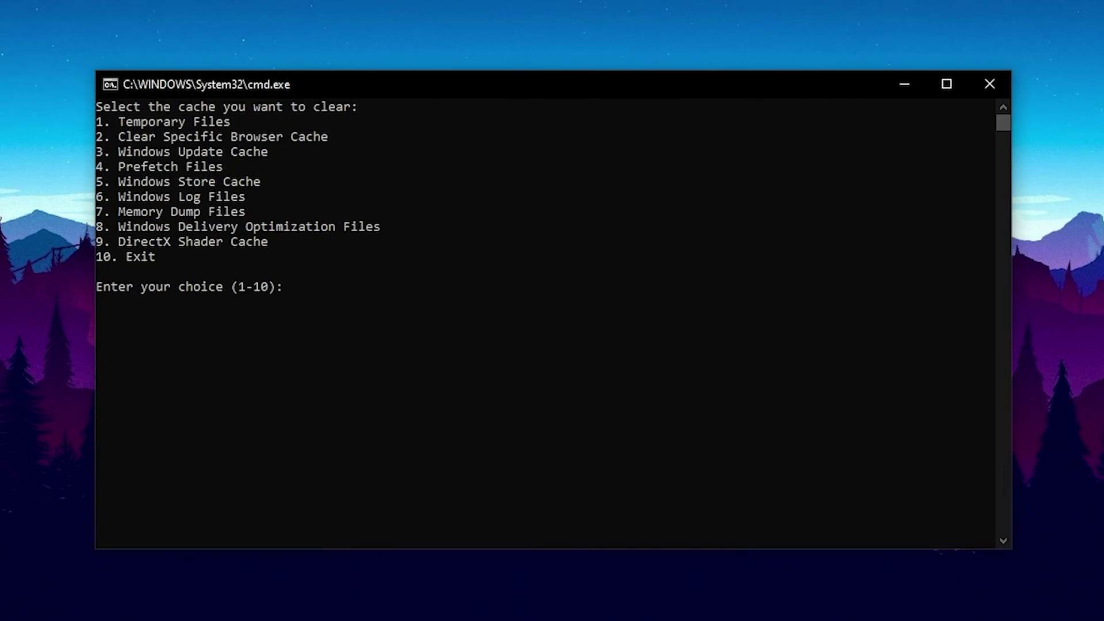
View the browser cache choices under option 2 and return to the main list with option 5
text(2)
key(Return)
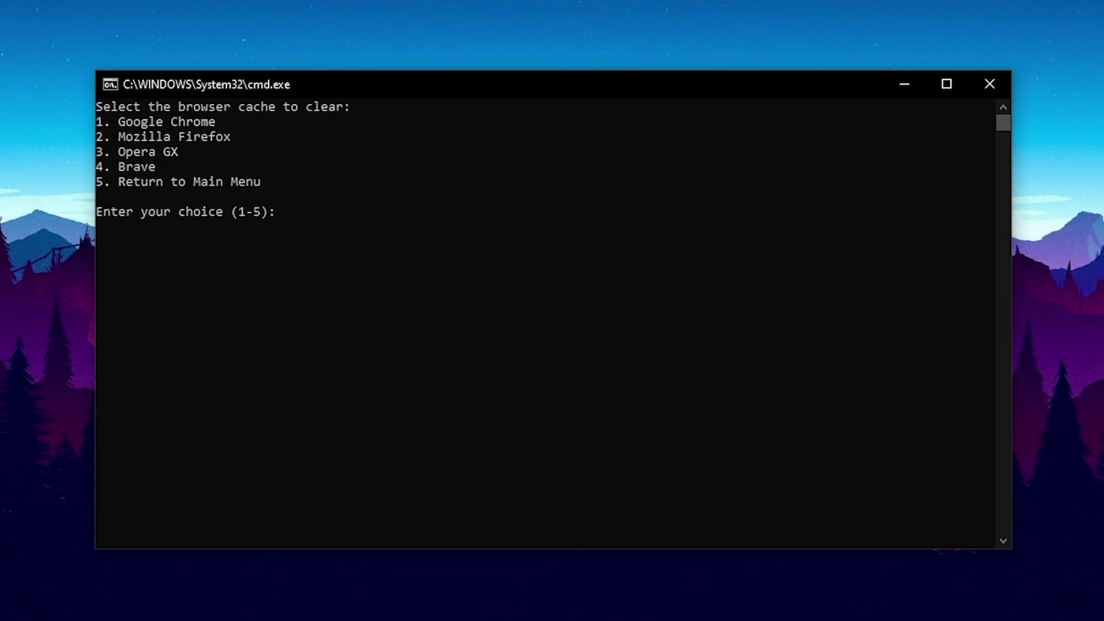
text(5)
key(Return)
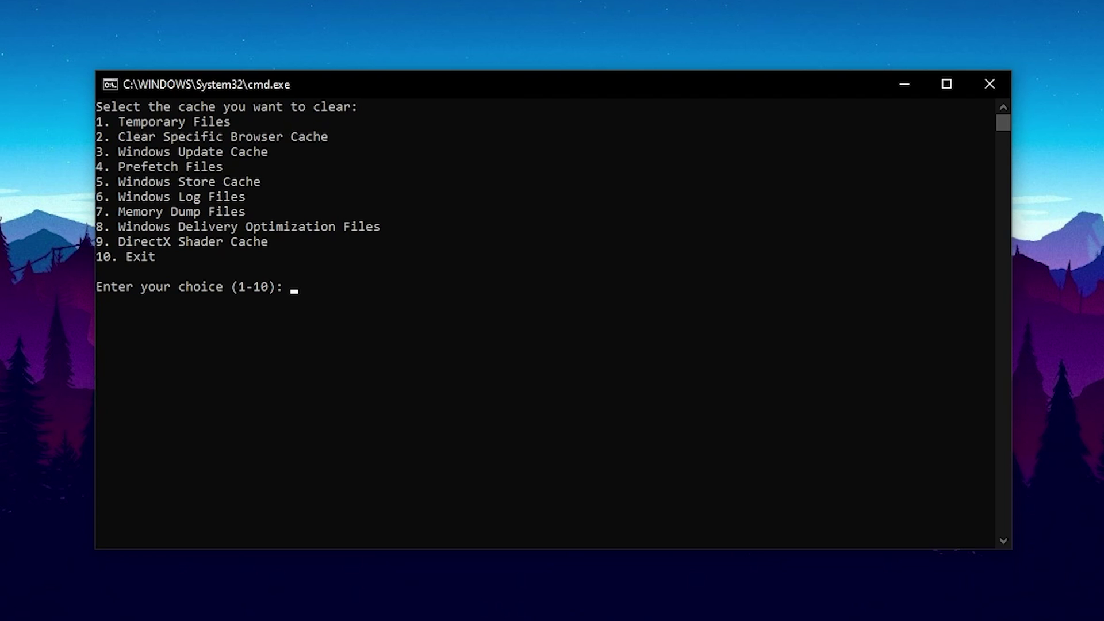
Clear the Prefetch files with option 4 and the memory dump files with option 7
text(4)
key(Return)
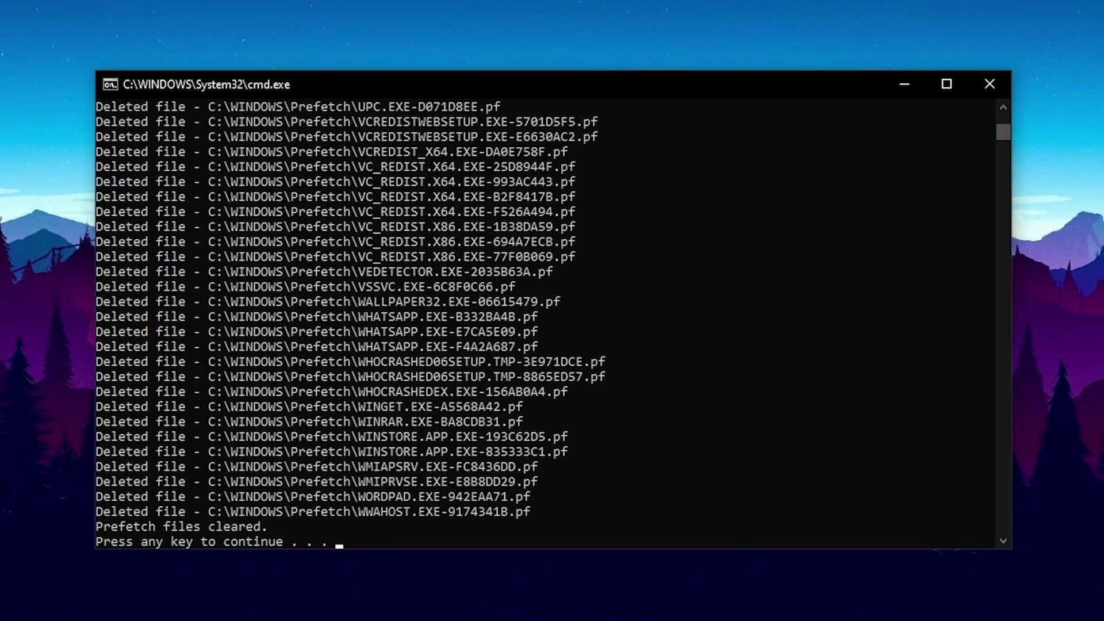
key(Return)
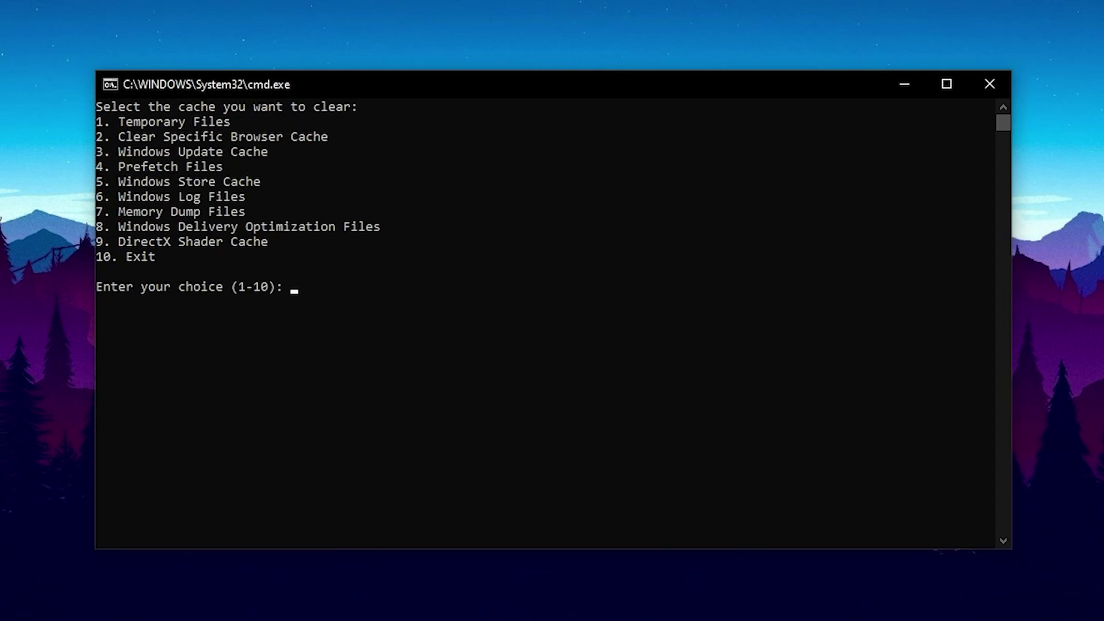
text(7)
key(Return)
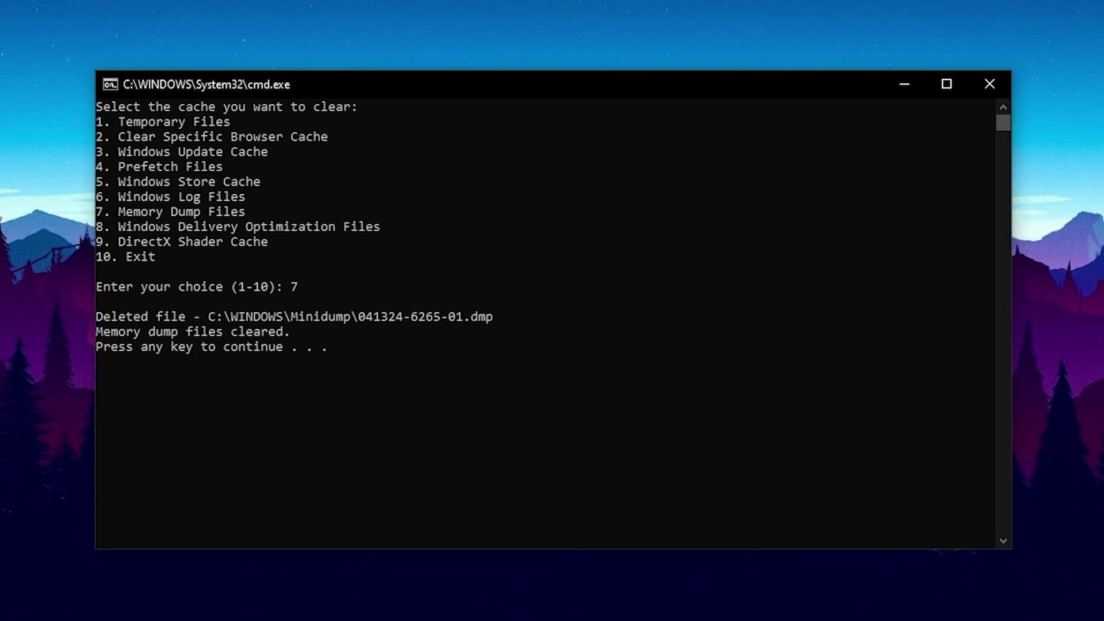
key(Return)
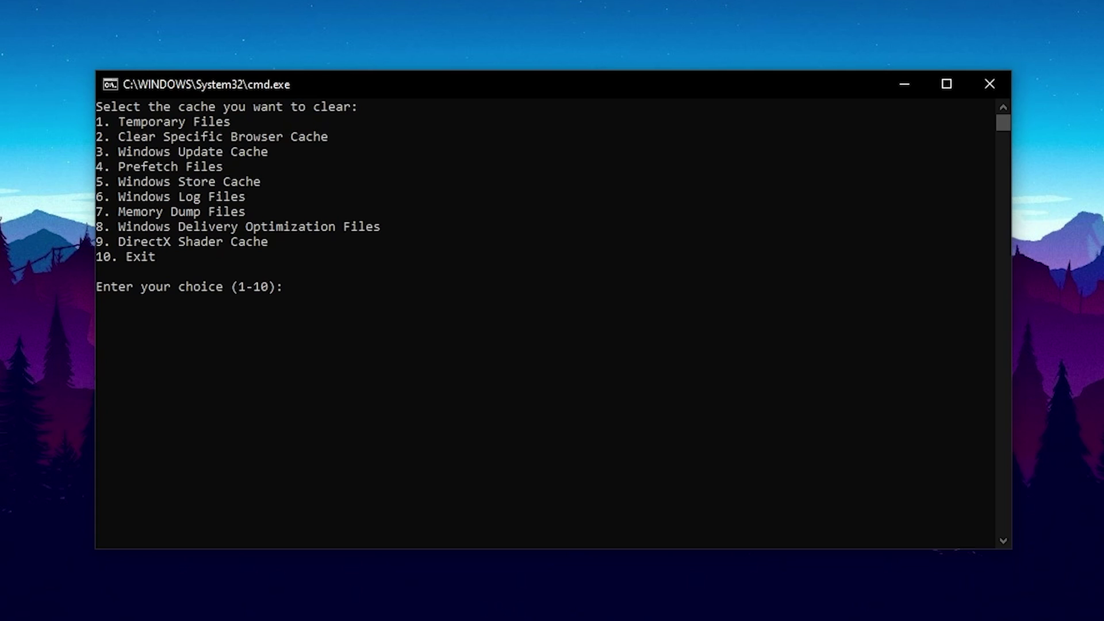
Clear the DirectX Shader Cache with option 9 and return to the main list
text(9)
key(Return)
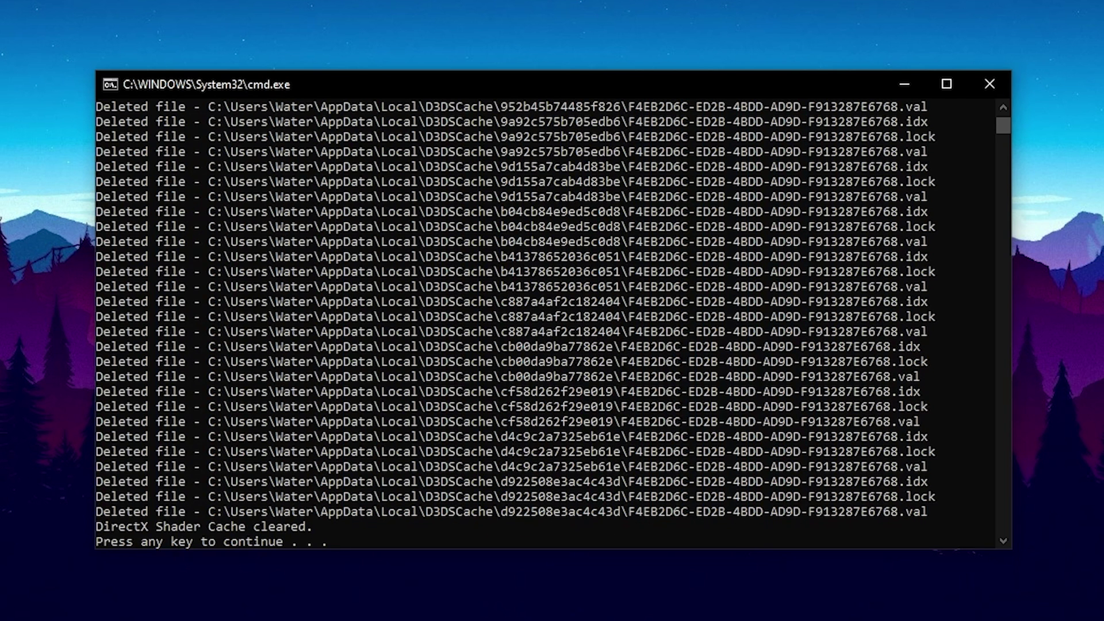
key(Return)
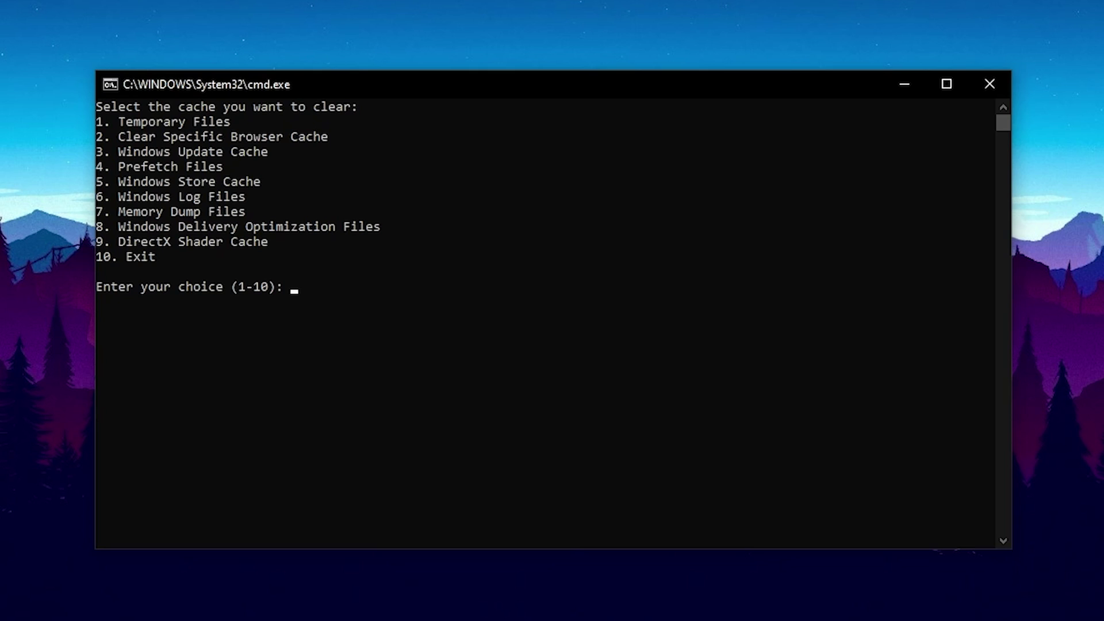
Exit the cache cleaner with option 10
text(10)
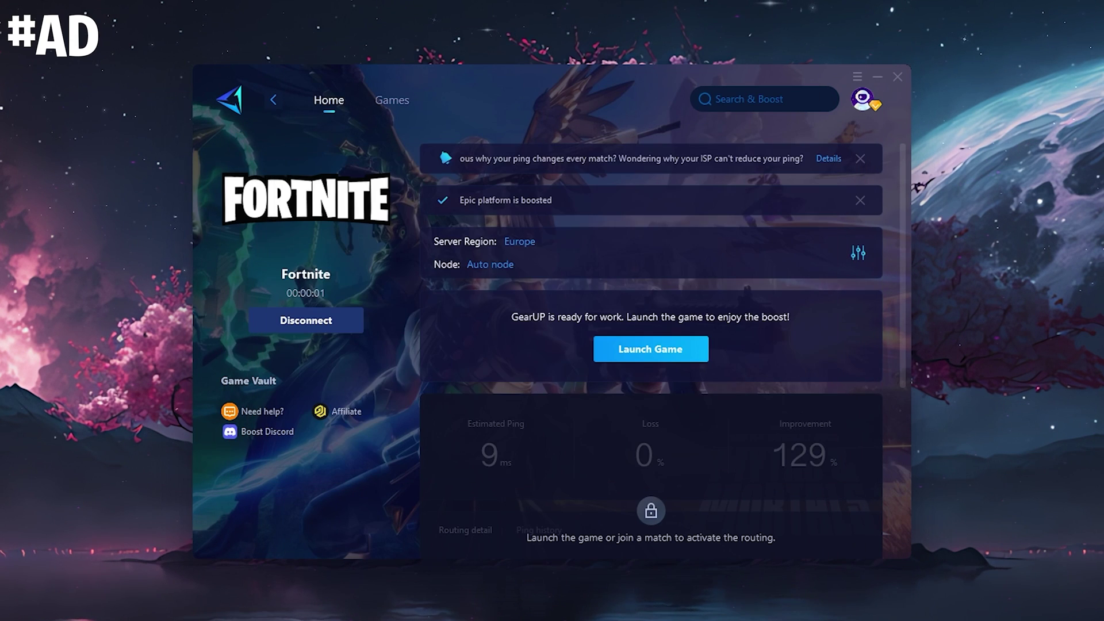
Set Fortnite's game server region to Europe in GearUP
click(512, 199)
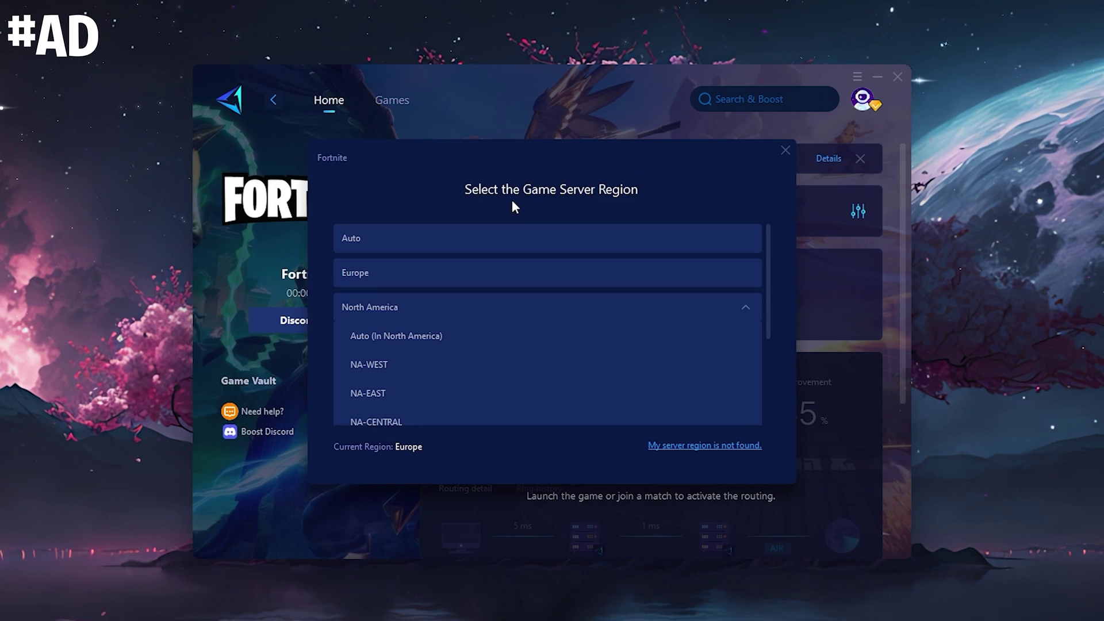
click(387, 269)
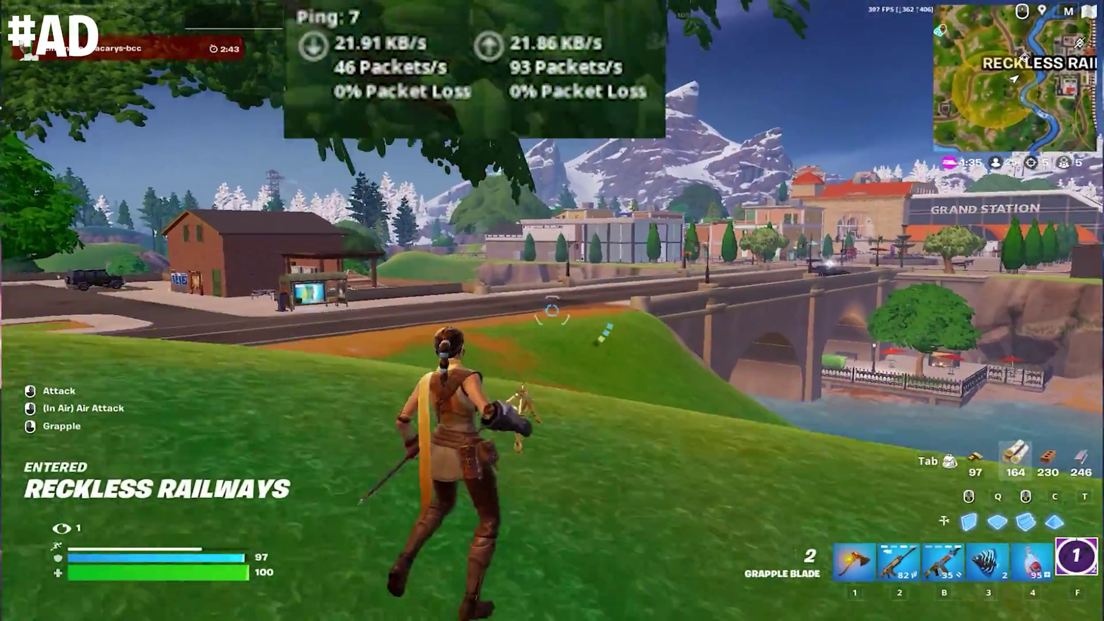
right_click(552, 311)
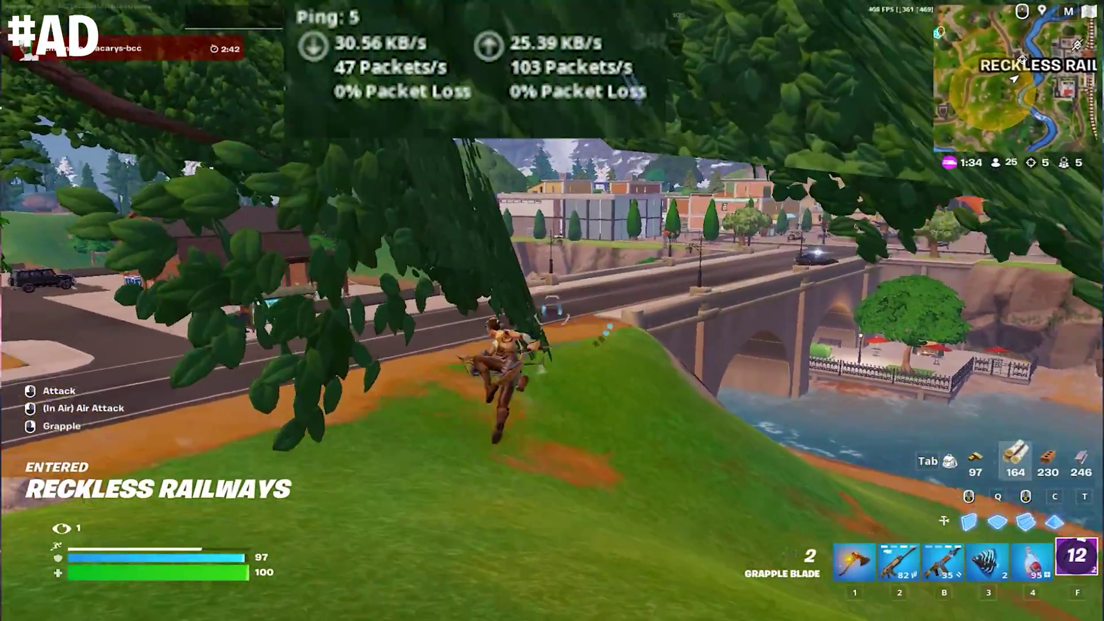
key(1)
click(552, 311)
key(b)
key(1)
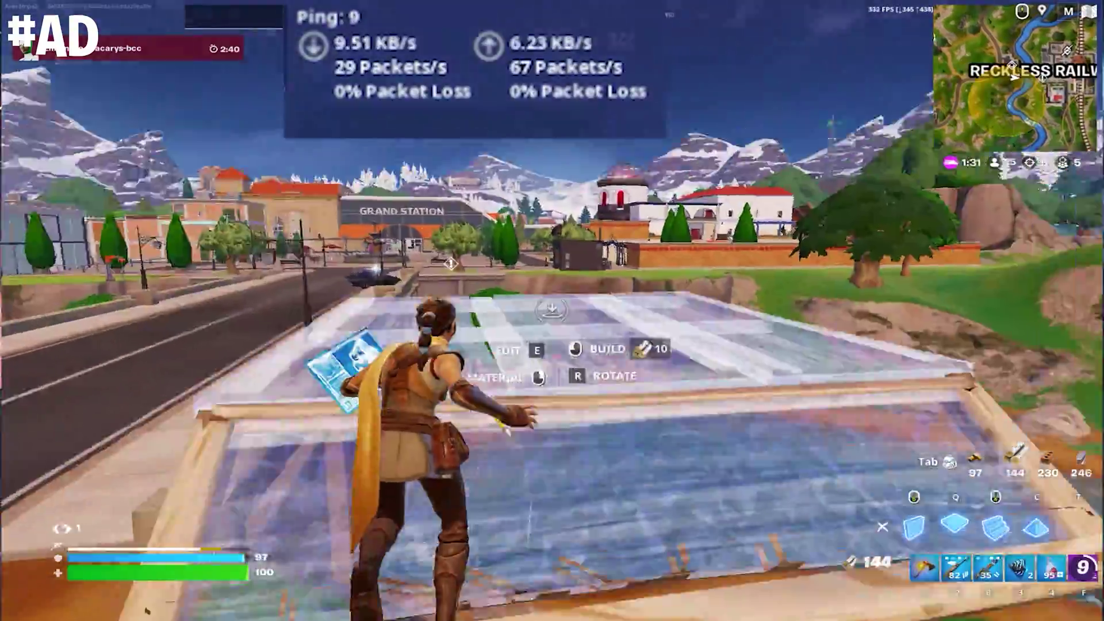
click(552, 310)
key(2)
key(w)
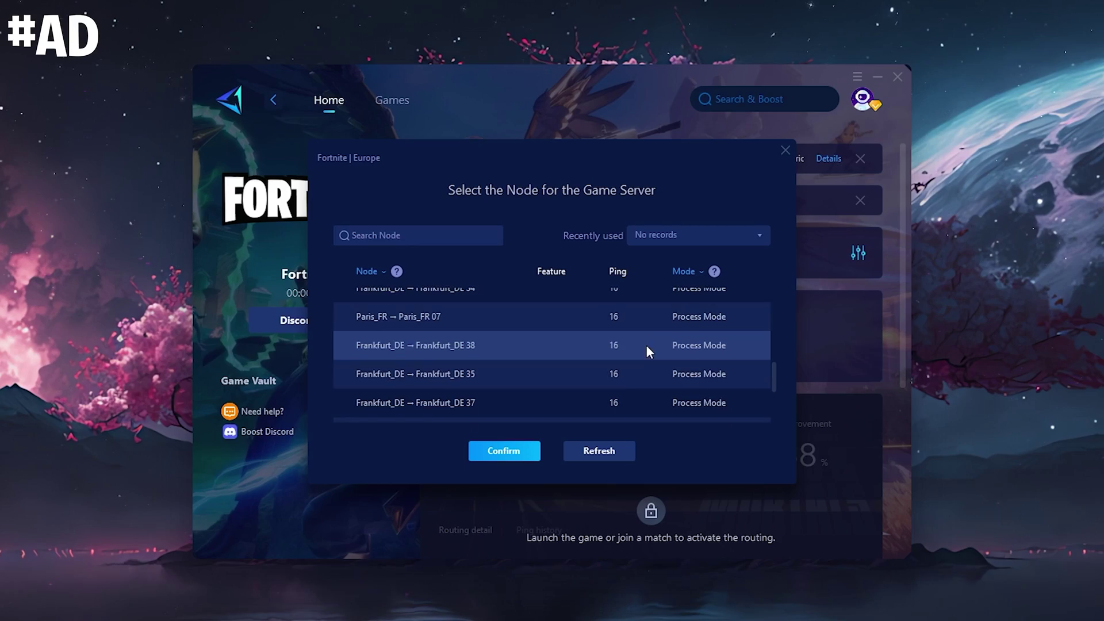
Look through the available Europe nodes and pick the Frankfurt_DE 10 node in Process Mode
scroll(646, 344, down, 3)
scroll(642, 343, up, 3)
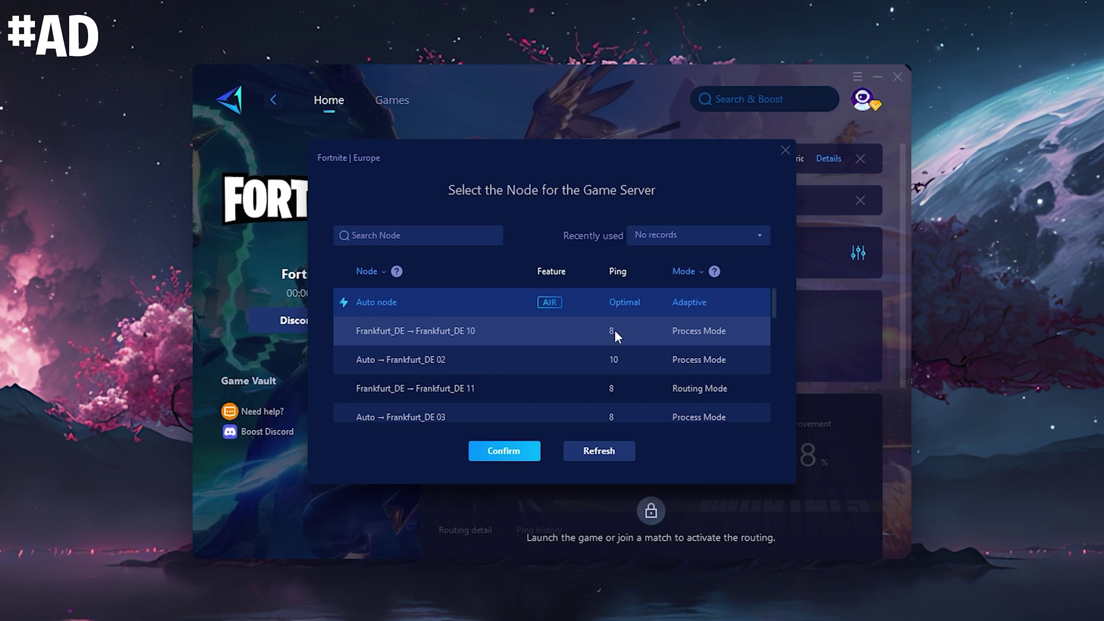
click(519, 332)
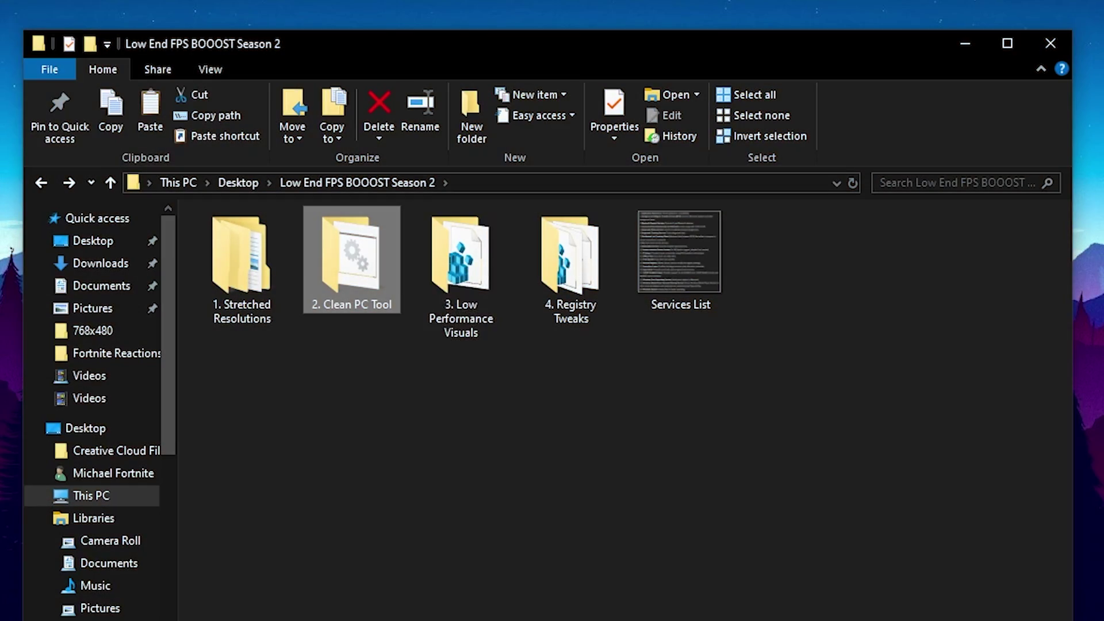
Inspect the Low Performance Visuals registry file in Notepad, highlighting its VisualEffects key, and close it unchanged
double_click(460, 258)
right_click(247, 242)
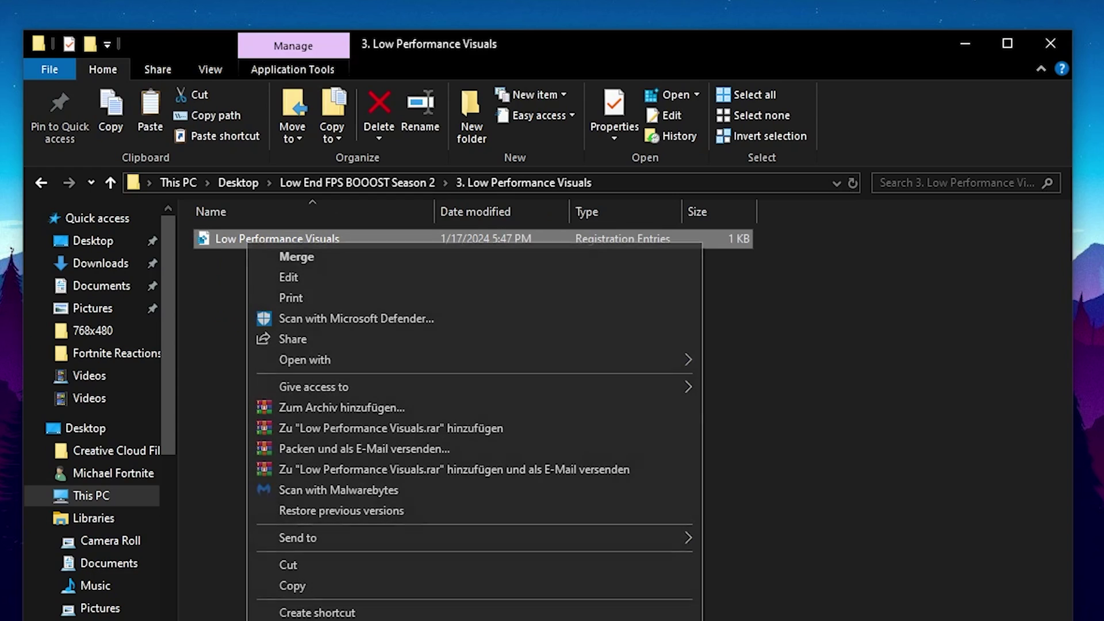
click(289, 278)
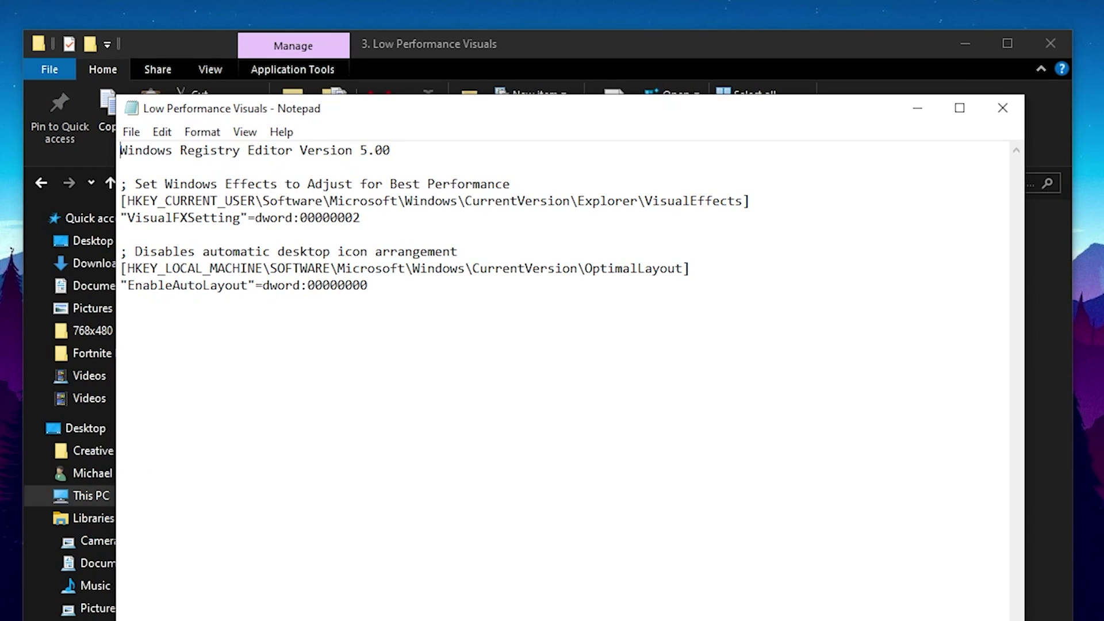
drag(645, 201, 742, 200)
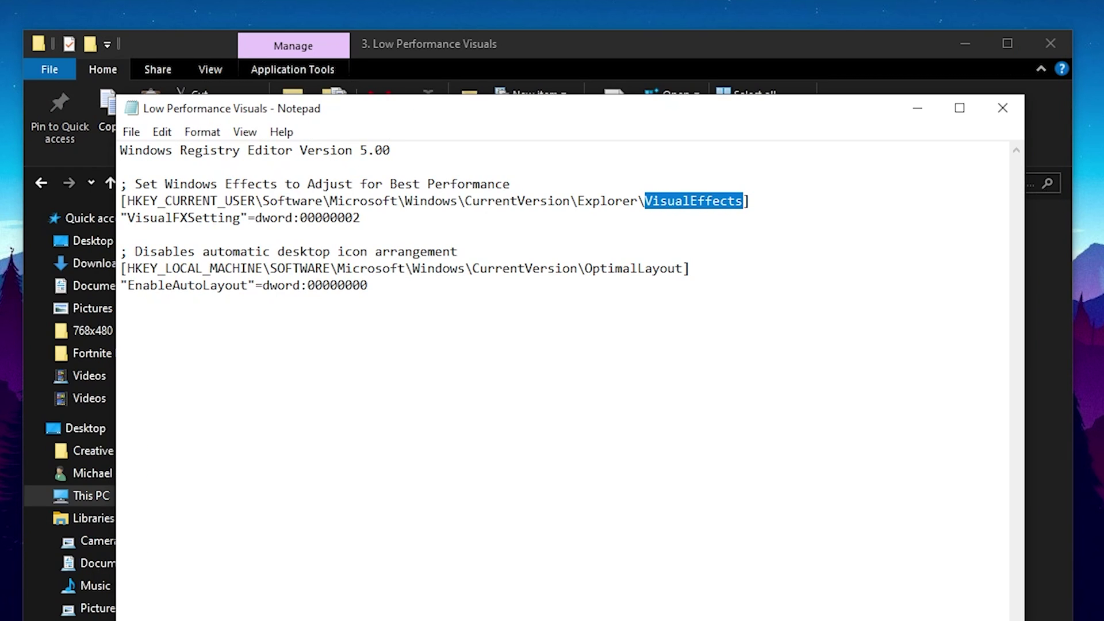
click(1002, 108)
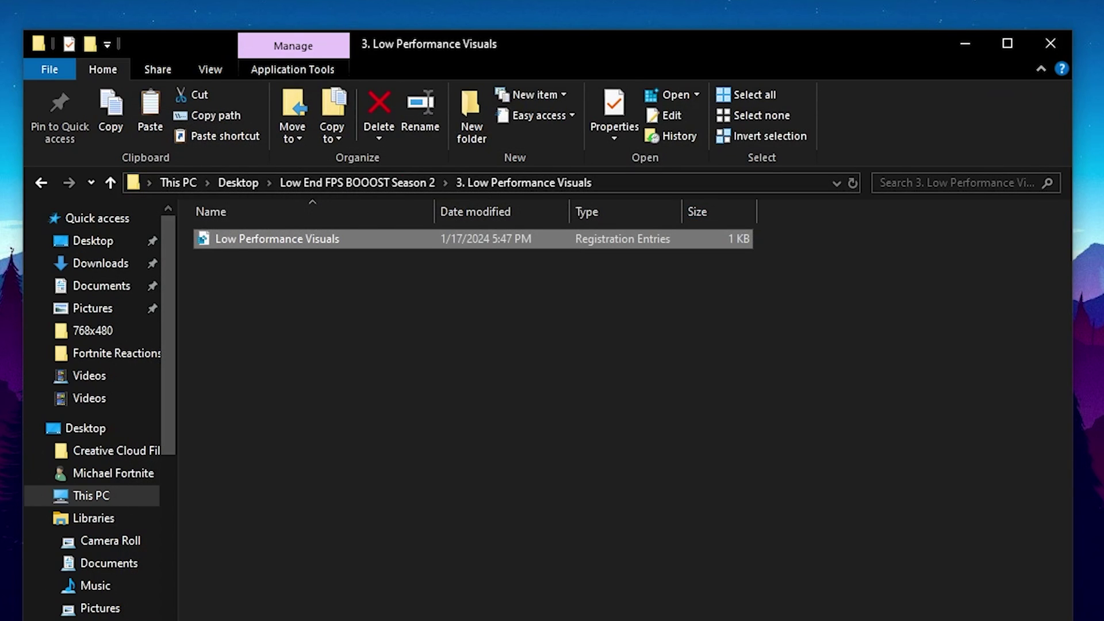
Merge the Low Performance Visuals file into the Windows registry
key(Return)
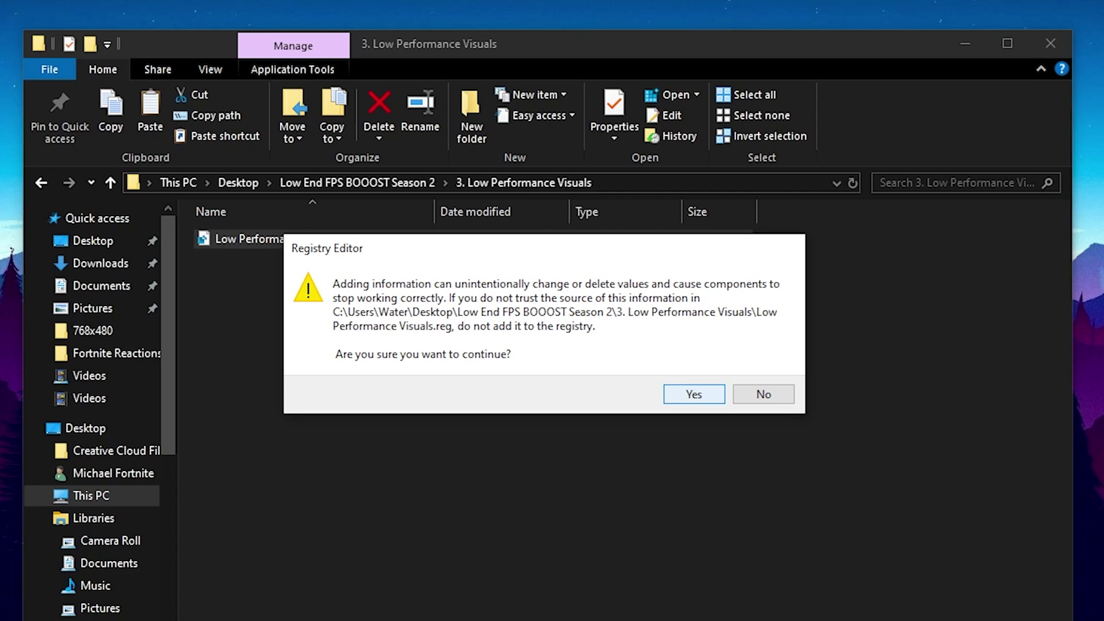
click(694, 395)
click(764, 373)
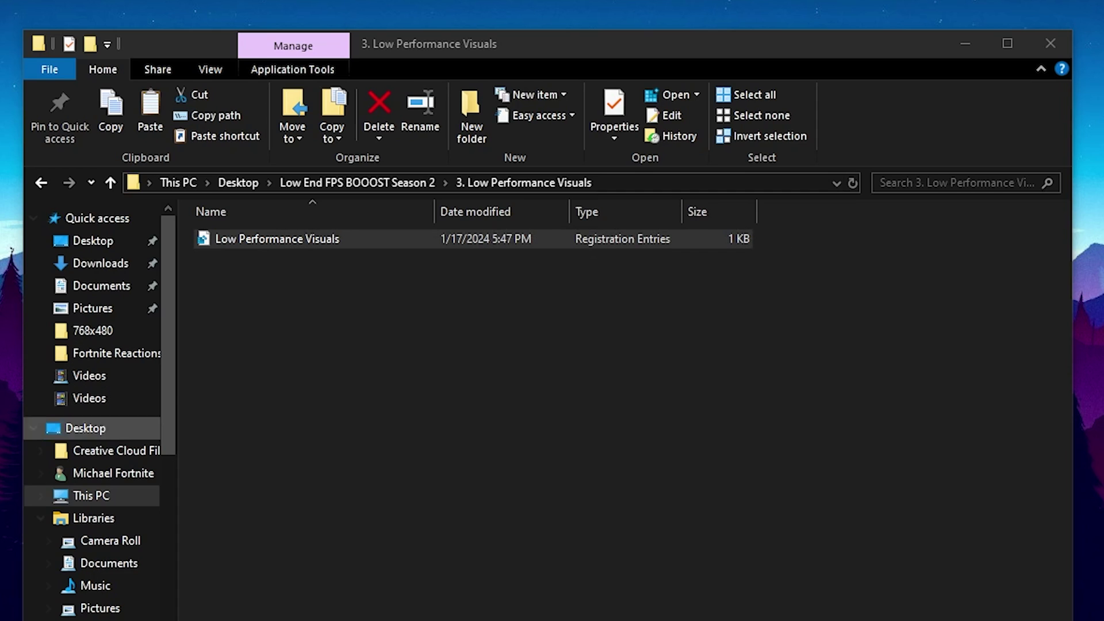
Inspect the DisableUnnecessaryProcesses file from the 4. Registry Tweaks folder in Notepad, highlighting its DiagTrack entry, and close it
click(41, 183)
click(571, 266)
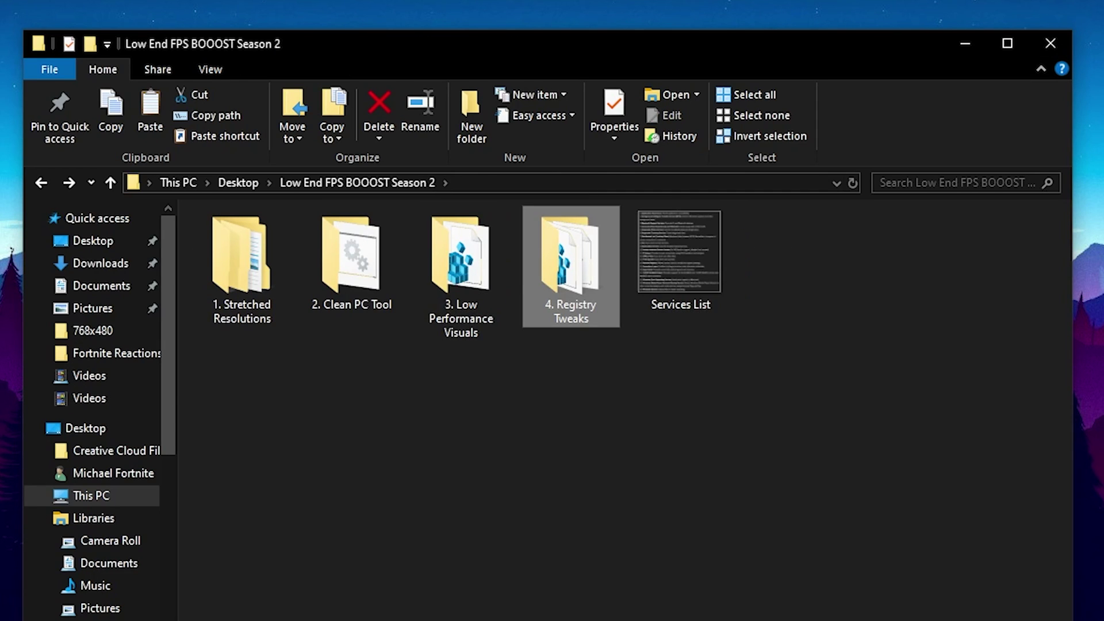
double_click(571, 260)
click(293, 239)
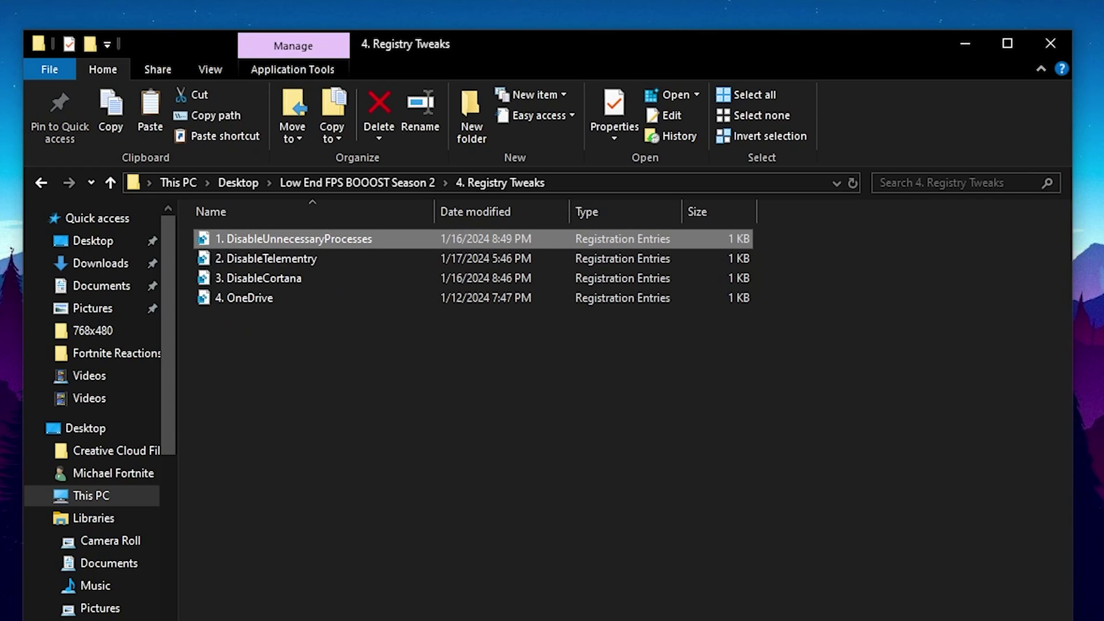
right_click(315, 239)
click(357, 273)
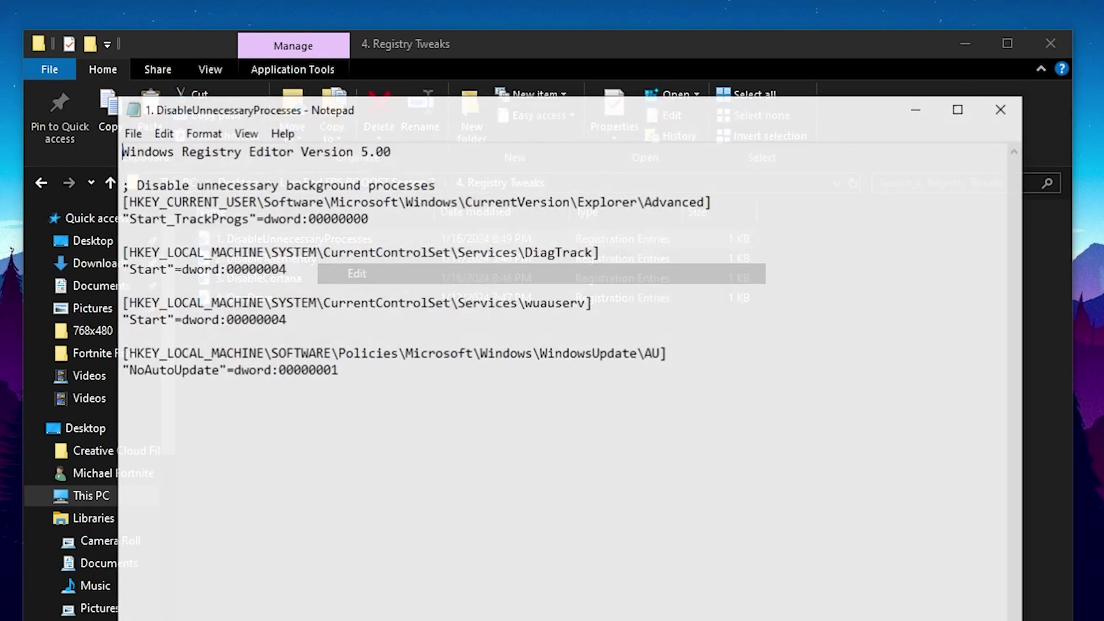
drag(556, 205, 496, 205)
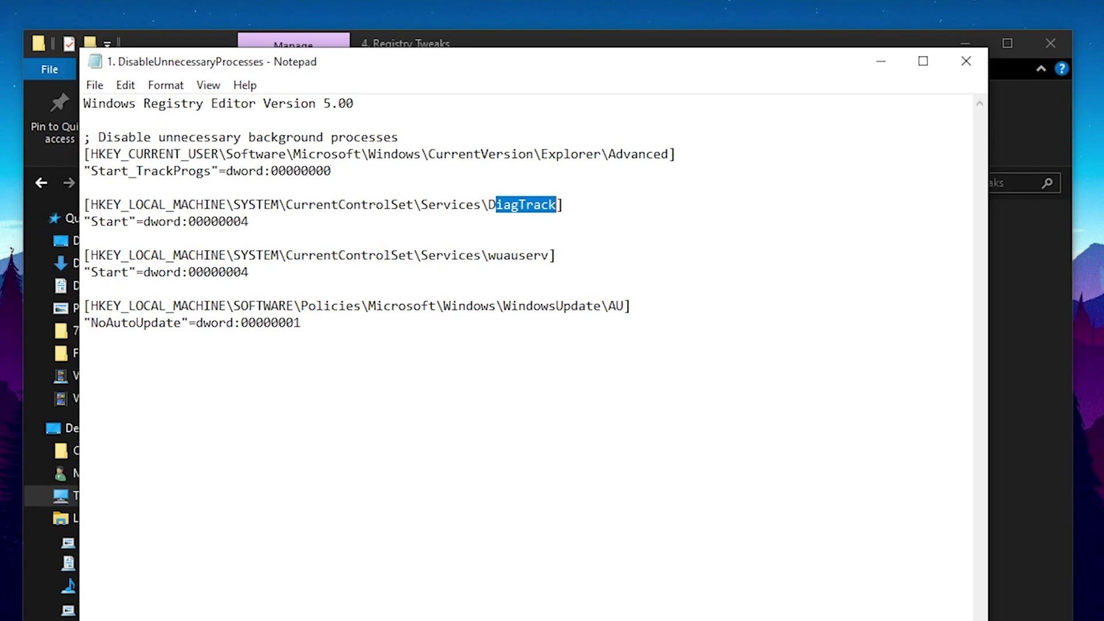
click(496, 206)
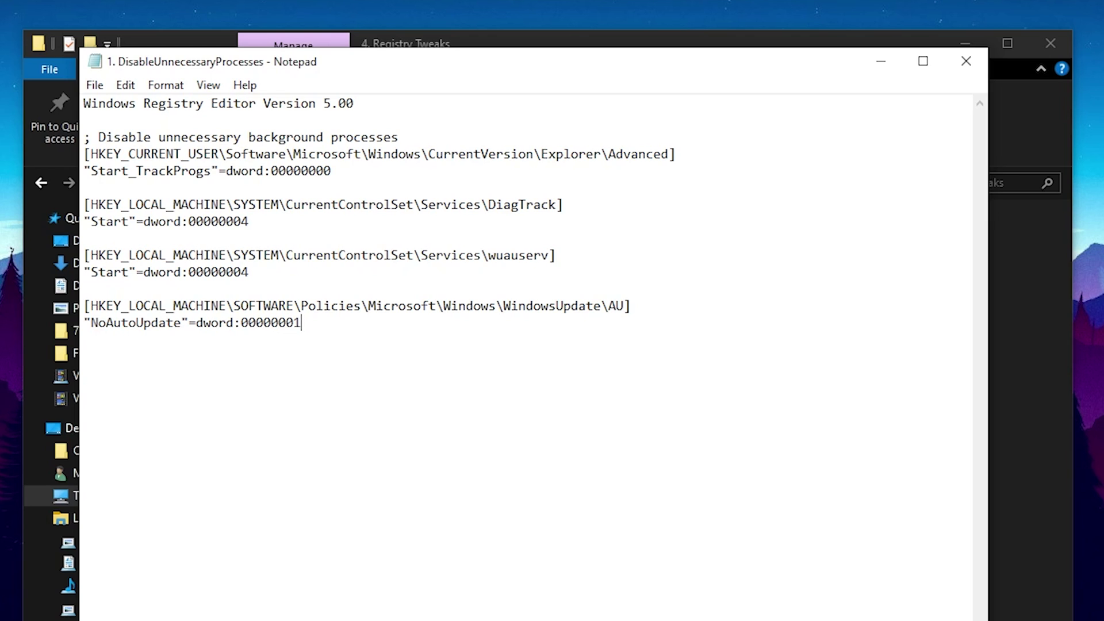
click(966, 61)
Go over the DisableTelementry, DisableCortana and OneDrive registry files and return to the Low End FPS BOOOST Season 2 folder
click(299, 259)
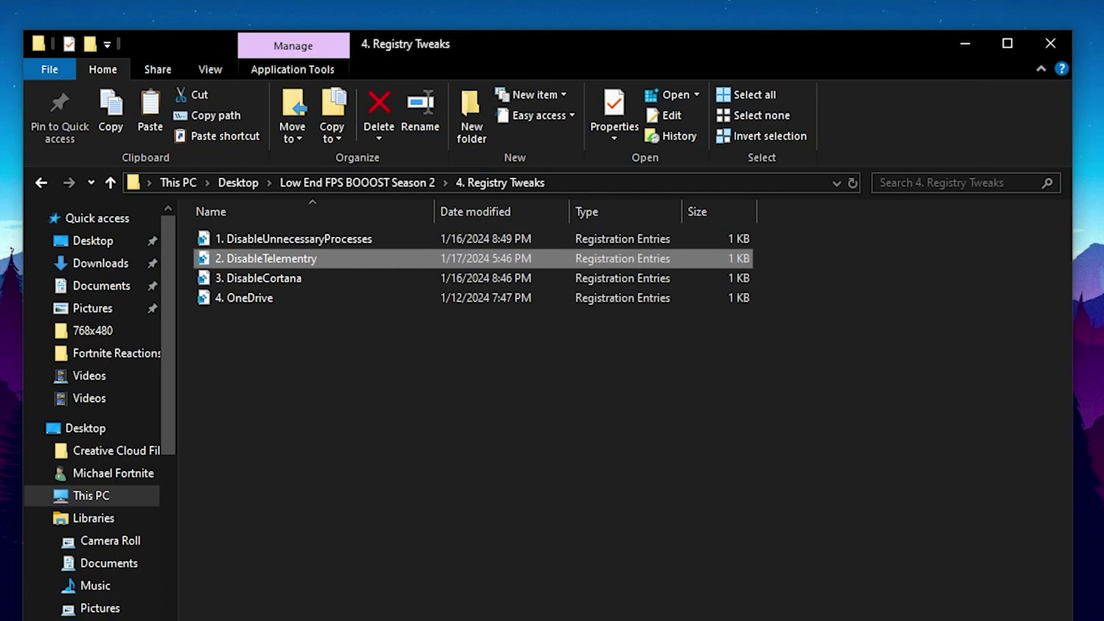
click(322, 357)
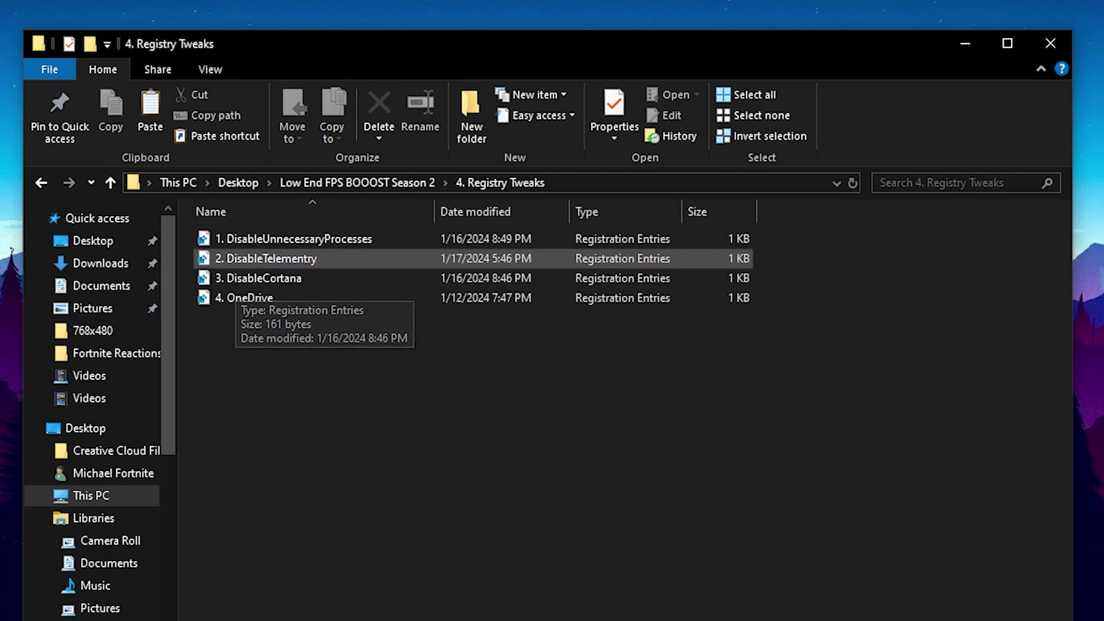
click(269, 259)
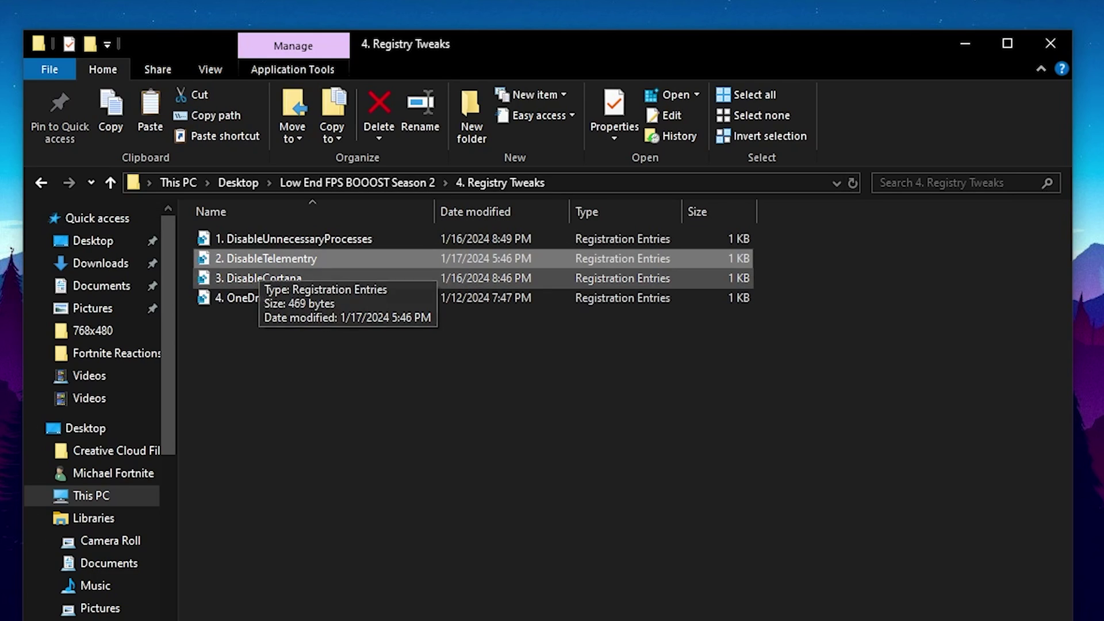
click(266, 279)
click(259, 297)
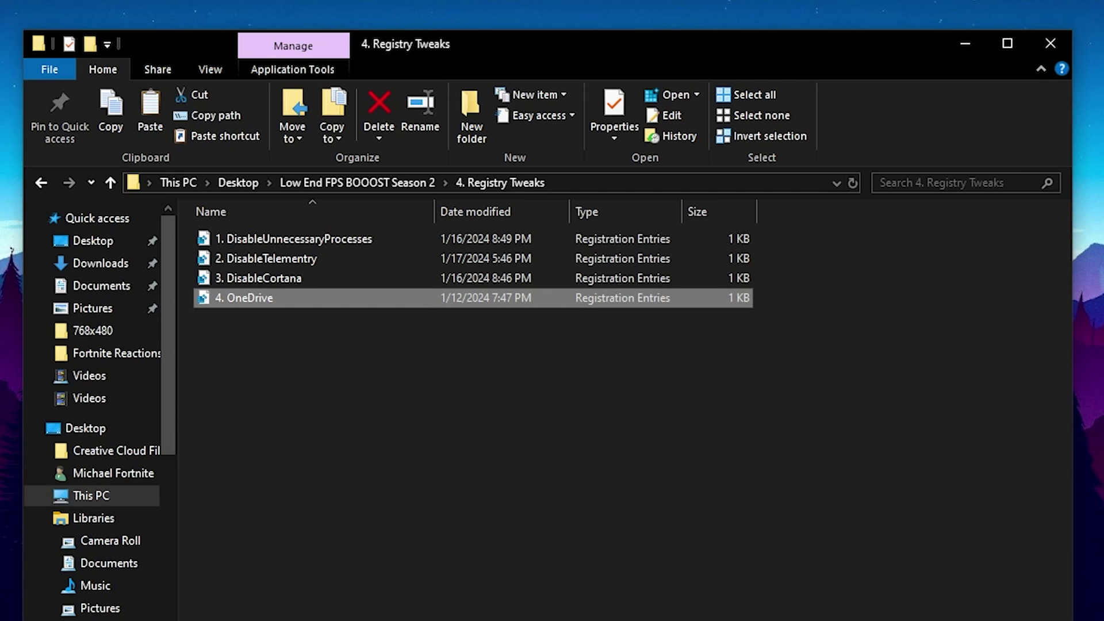
drag(299, 345, 276, 214)
key(alt+Left)
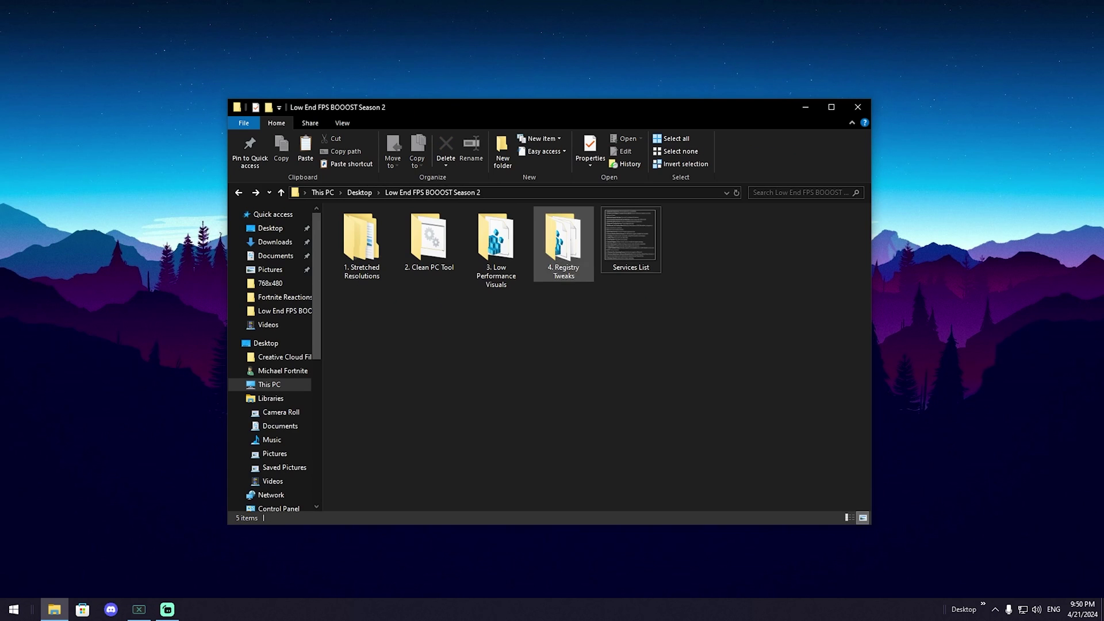
Minimize the tweak pack folder and open the list of startup apps in Task Manager
click(805, 108)
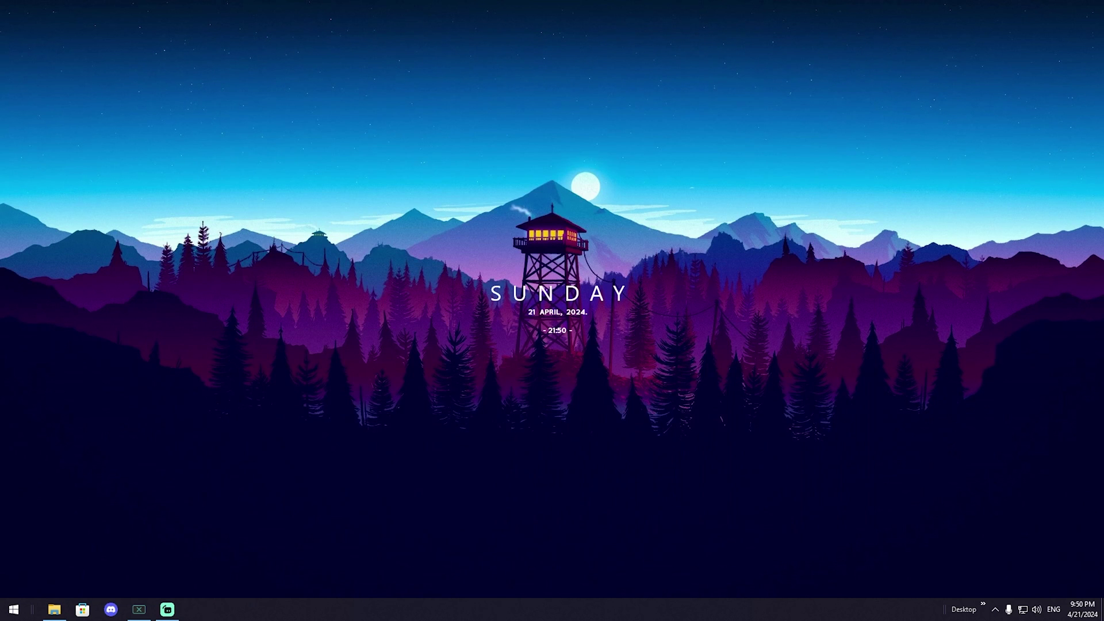
right_click(430, 619)
click(469, 564)
drag(313, 152, 529, 153)
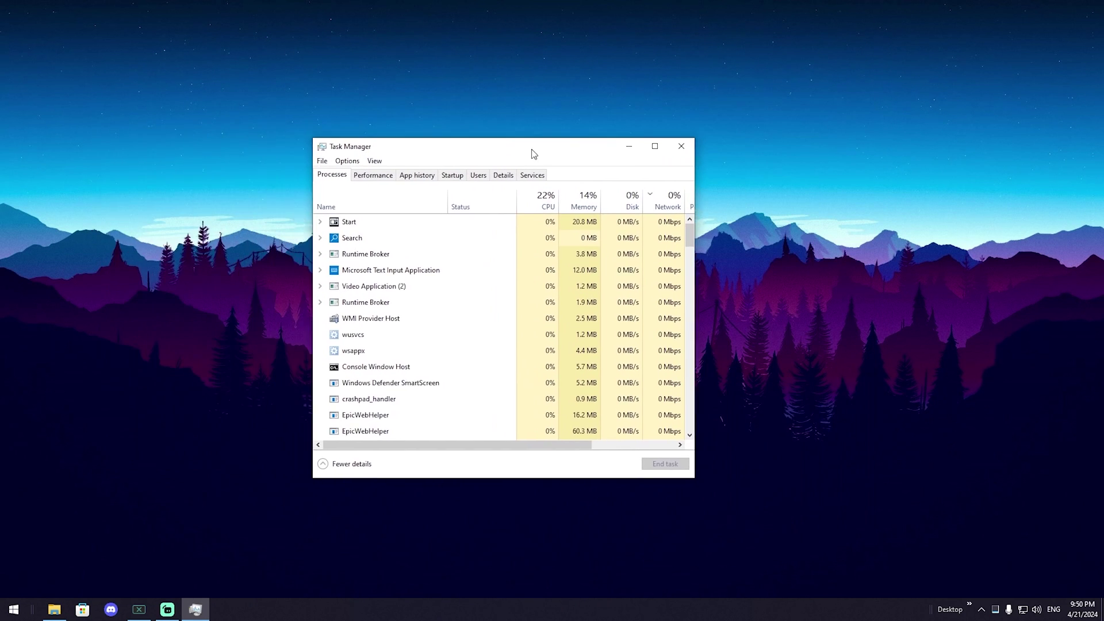
click(452, 172)
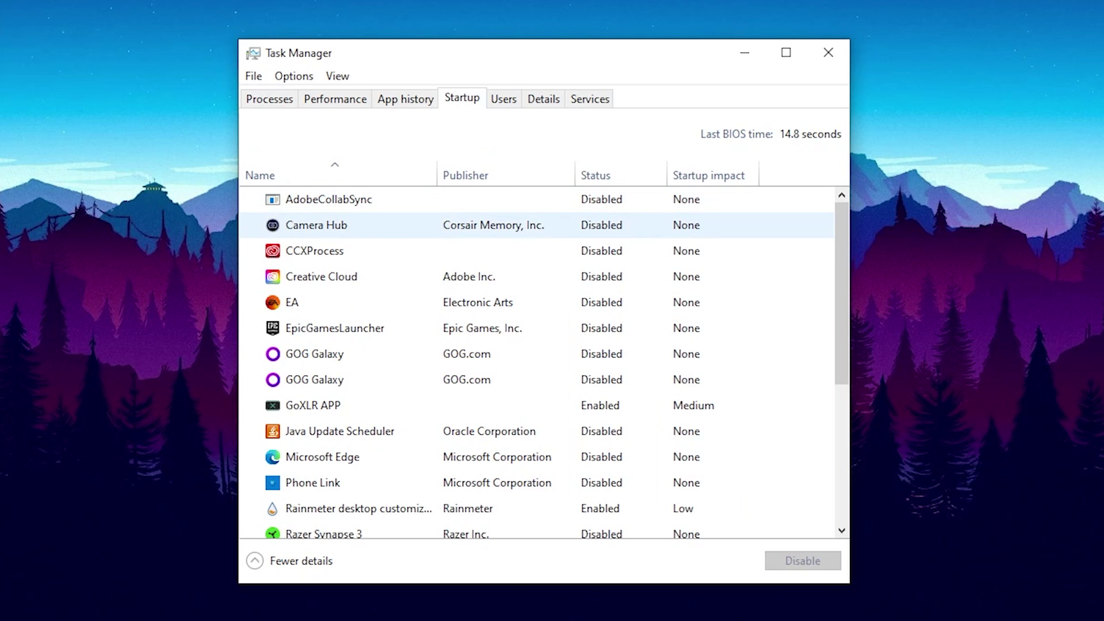
Examine the status and startup impact of all startup apps and select EpicGamesLauncher
scroll(536, 250, down, 1)
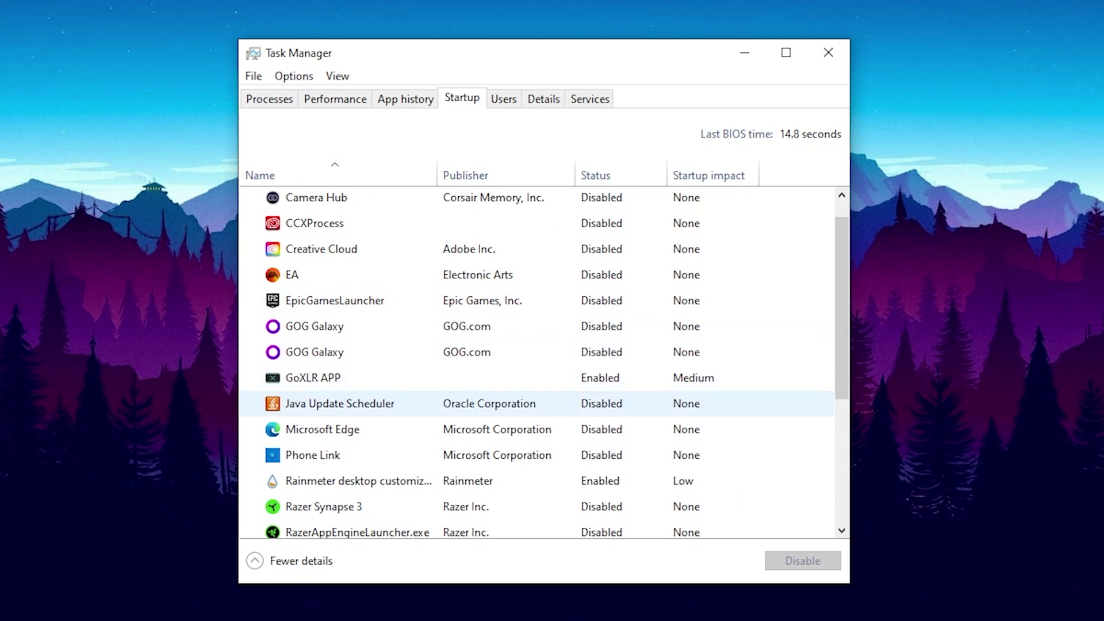
scroll(537, 402, down, 1)
scroll(537, 398, down, 1)
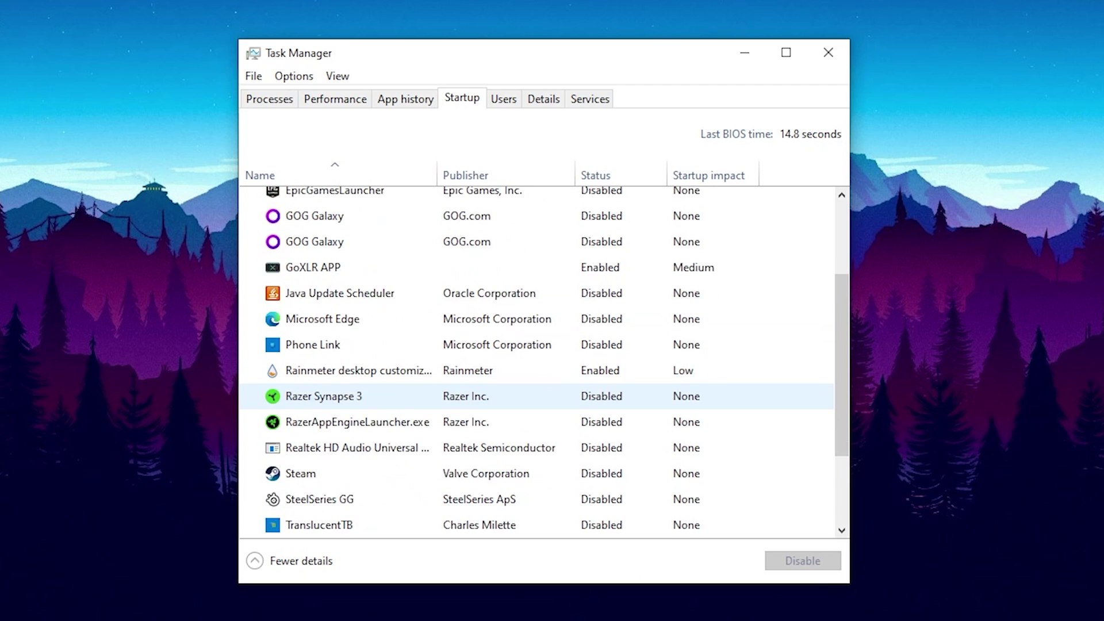
scroll(536, 396, down, 1)
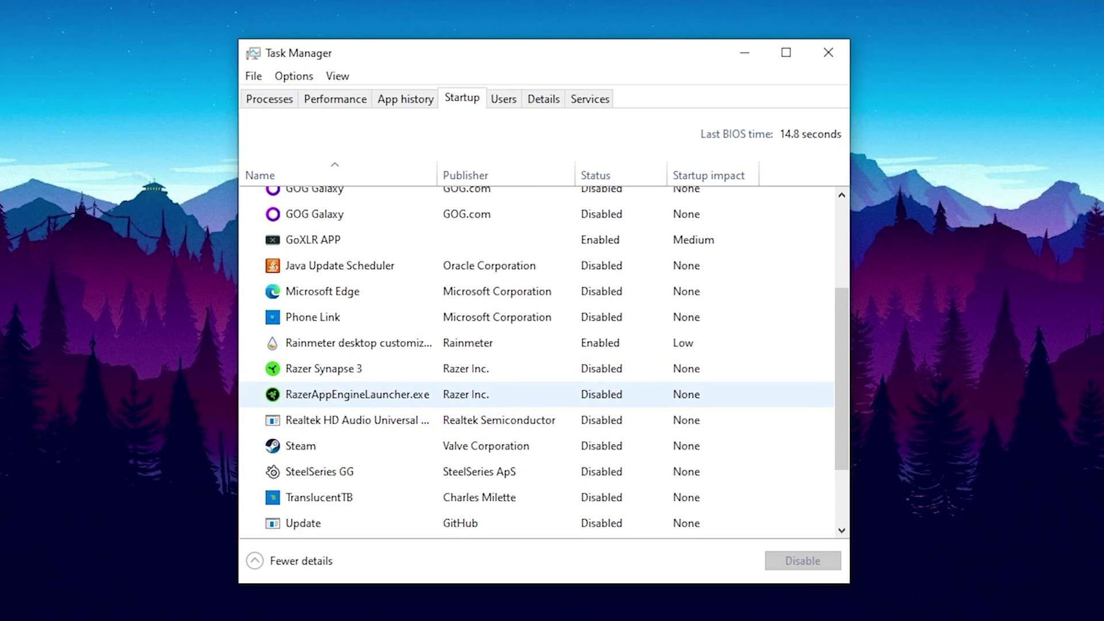
scroll(537, 392, down, 1)
scroll(536, 394, down, 2)
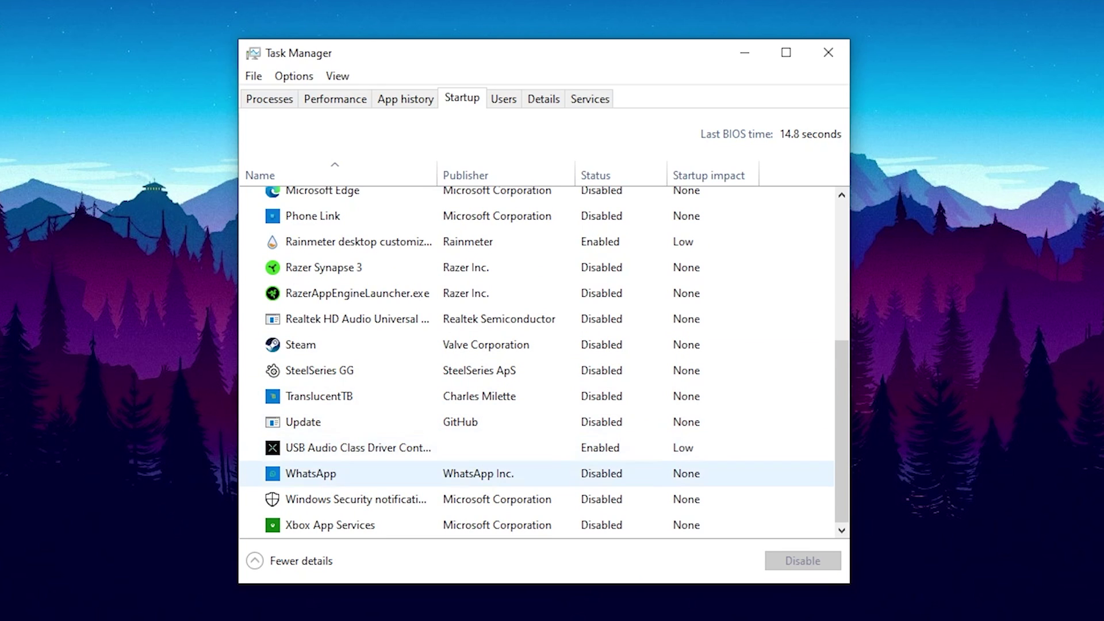
scroll(540, 499, up, 3)
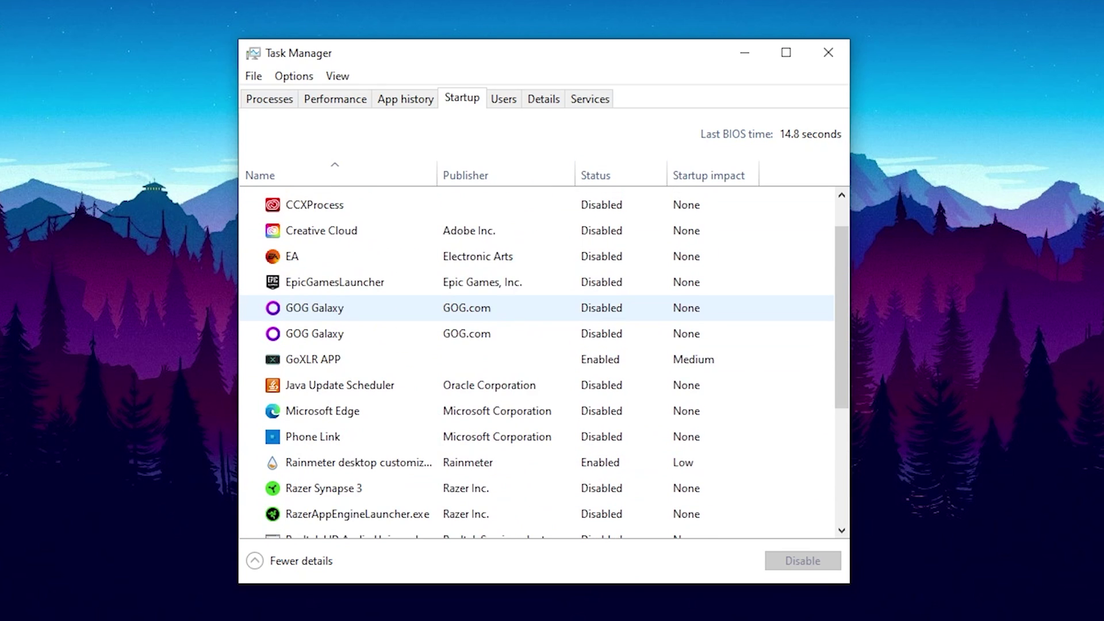
scroll(541, 305, up, 1)
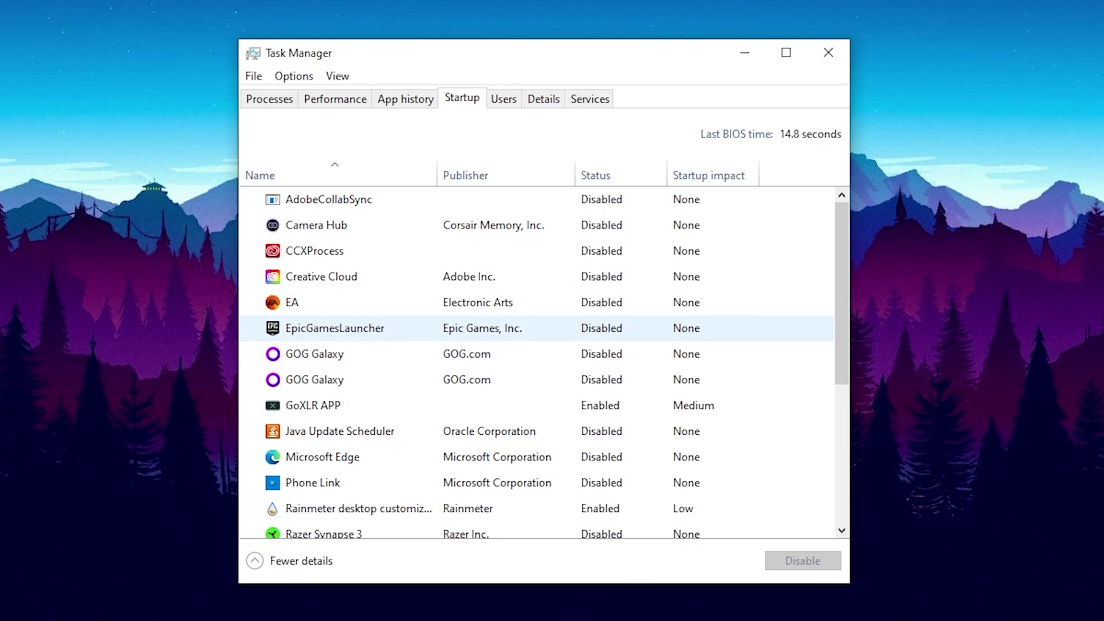
click(541, 328)
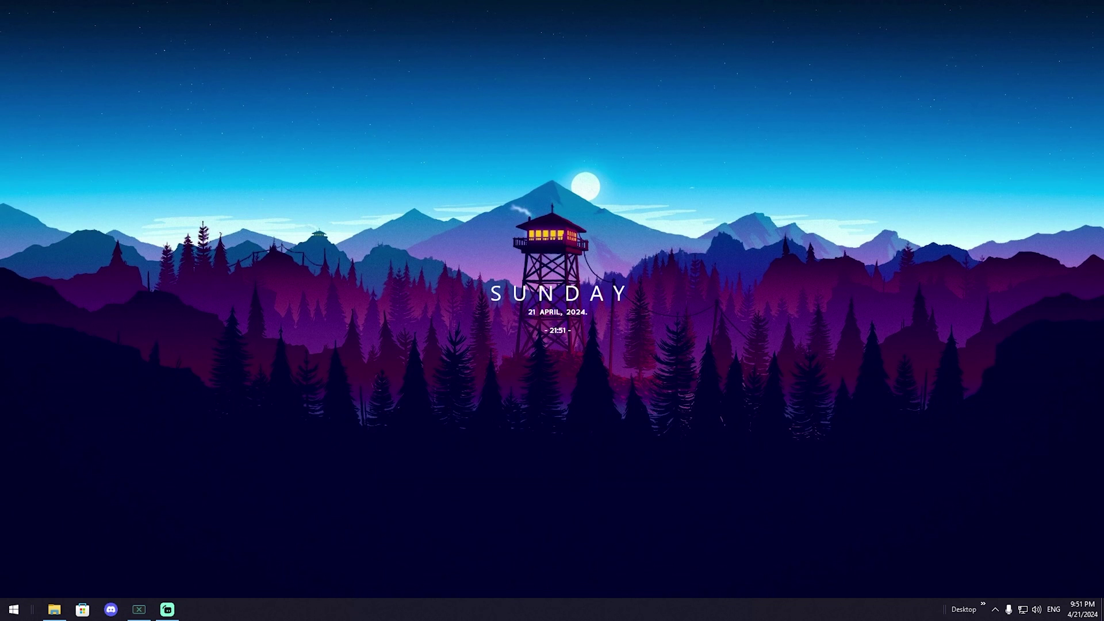
Open Windows Services and the Services List image from the Low End FPS BOOOST Season 2 folder, and arrange them side by side
key(super)
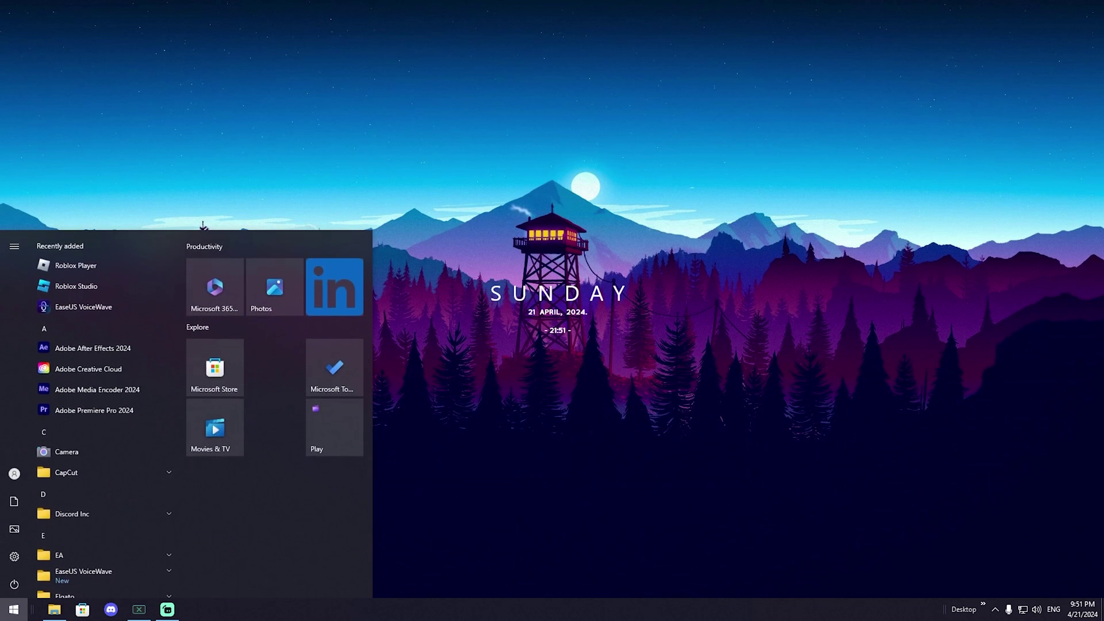
text(servi)
right_click(108, 299)
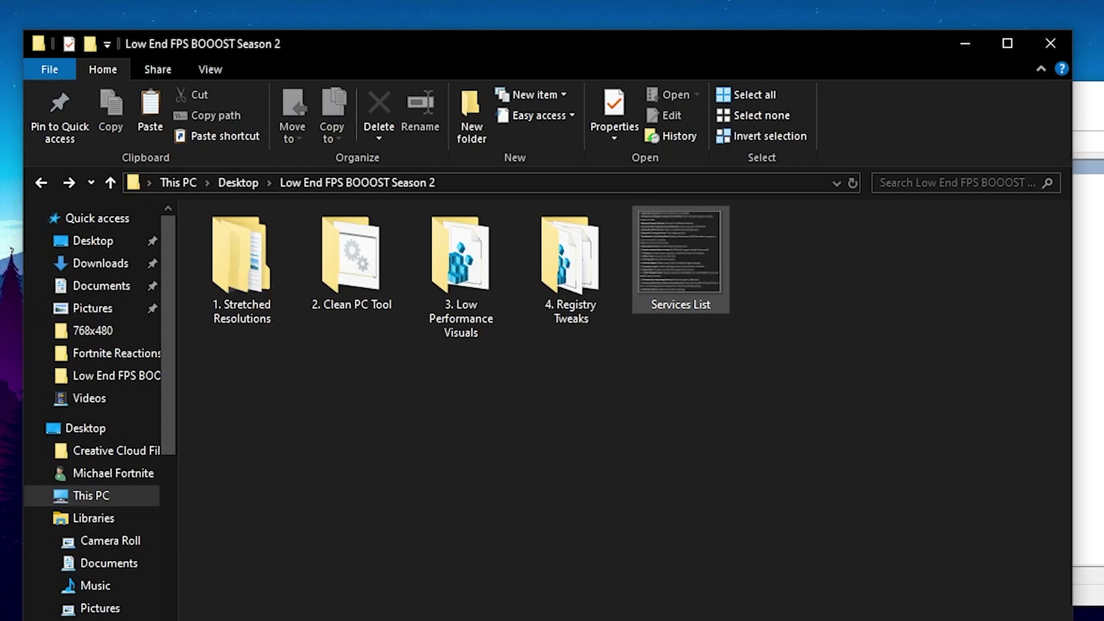
click(680, 253)
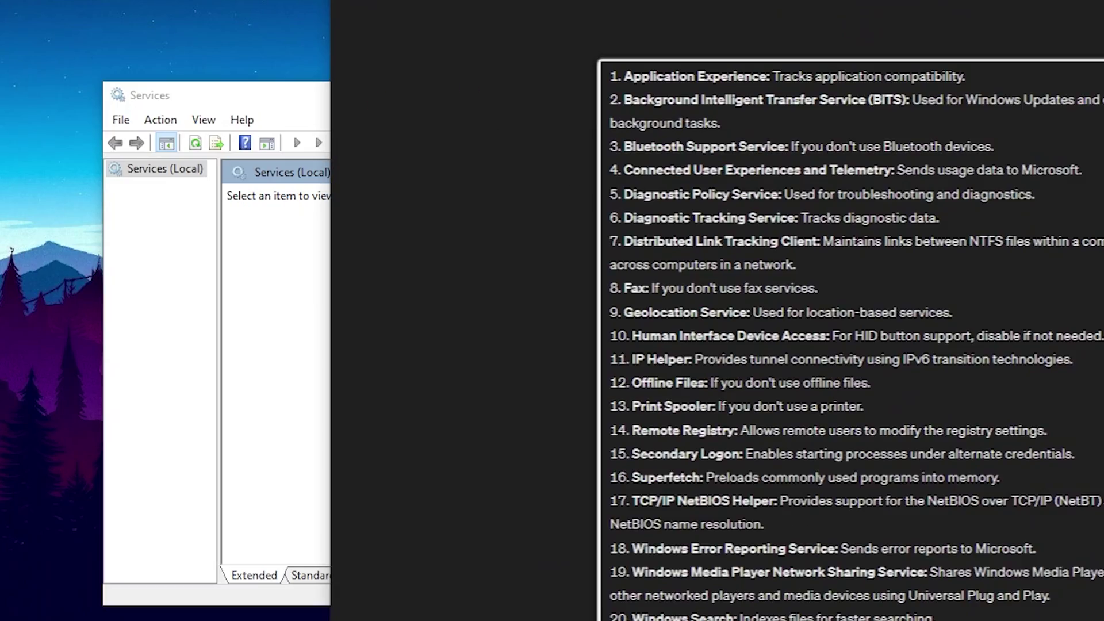
drag(317, 95, 23, 135)
drag(932, 248, 907, 247)
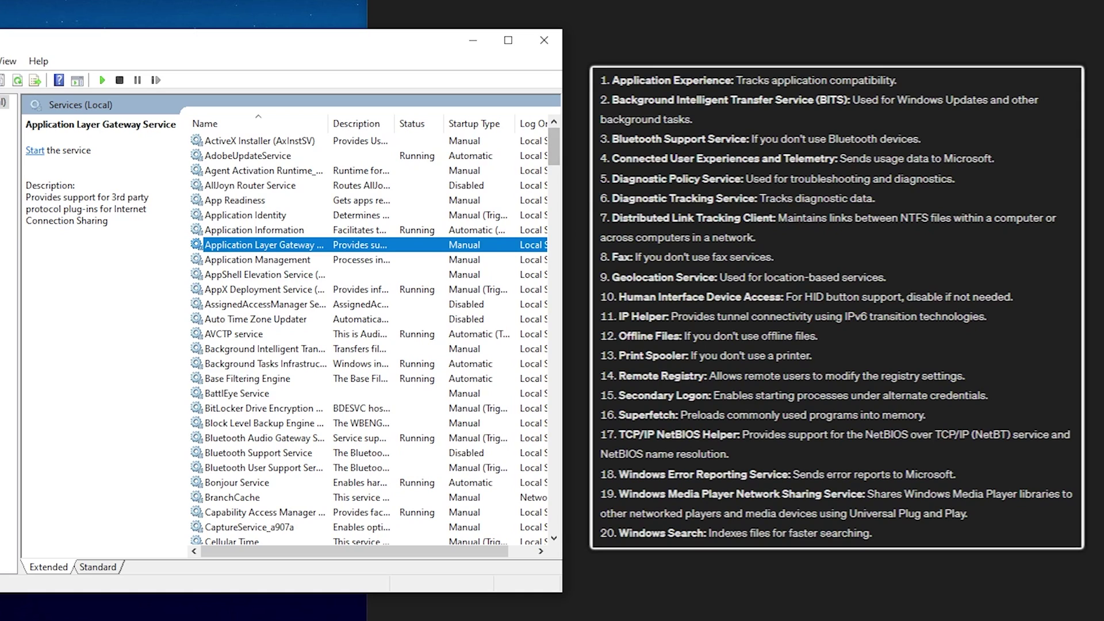
Set the startup type of Background Intelligent Transfer Service to Disabled and apply the change
click(264, 349)
double_click(265, 349)
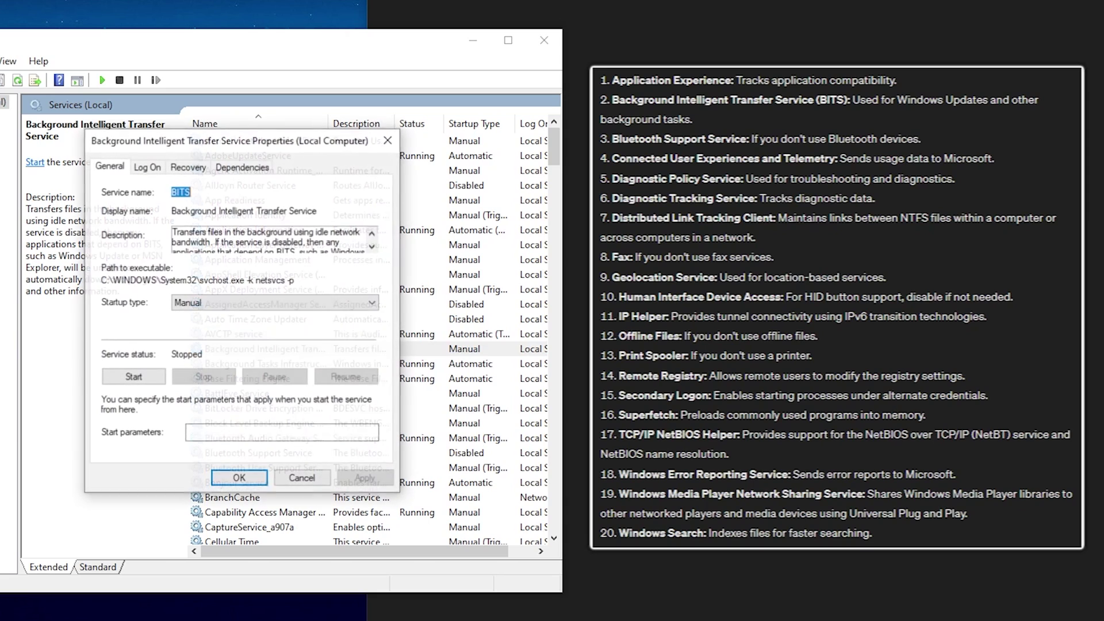
click(275, 302)
click(230, 347)
click(366, 478)
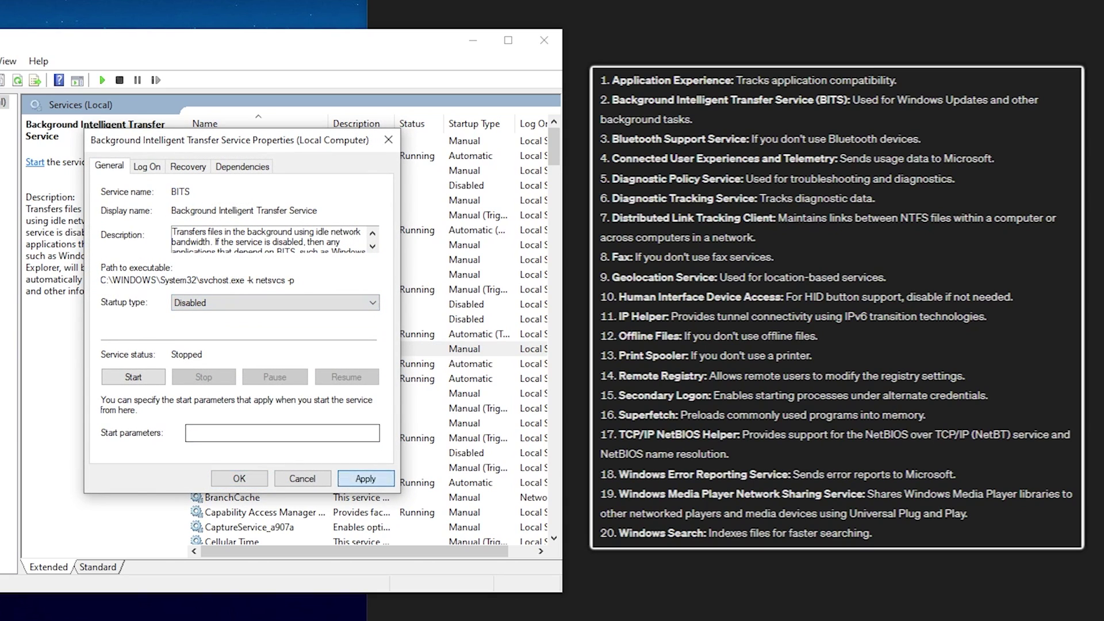
click(239, 479)
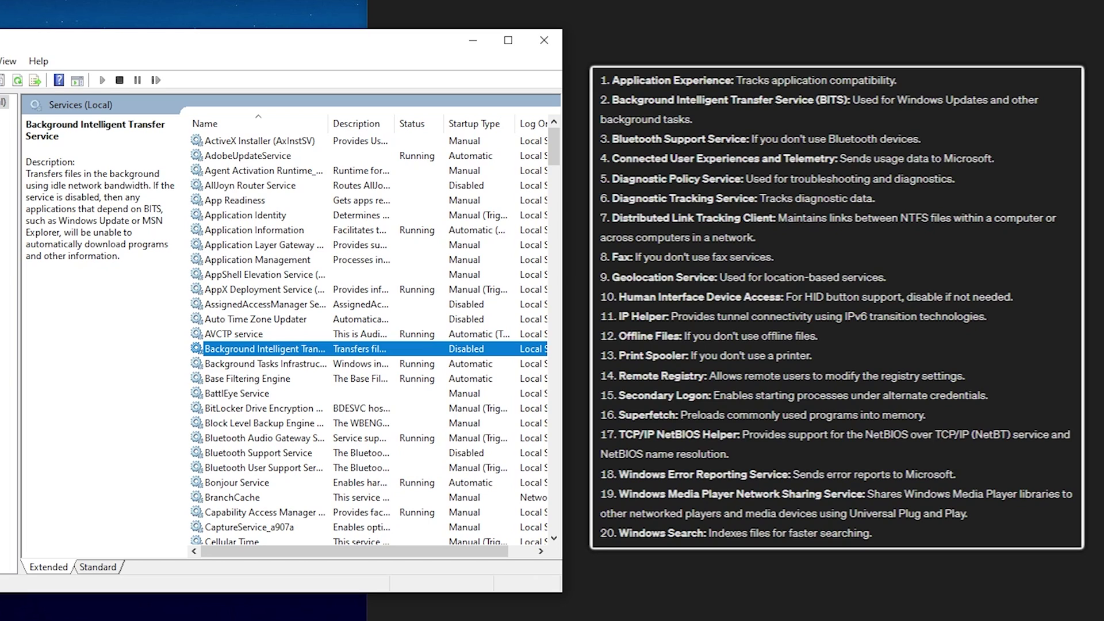
Find the Diagnostic Policy Service and check the startup type in its properties
click(358, 305)
key(d)
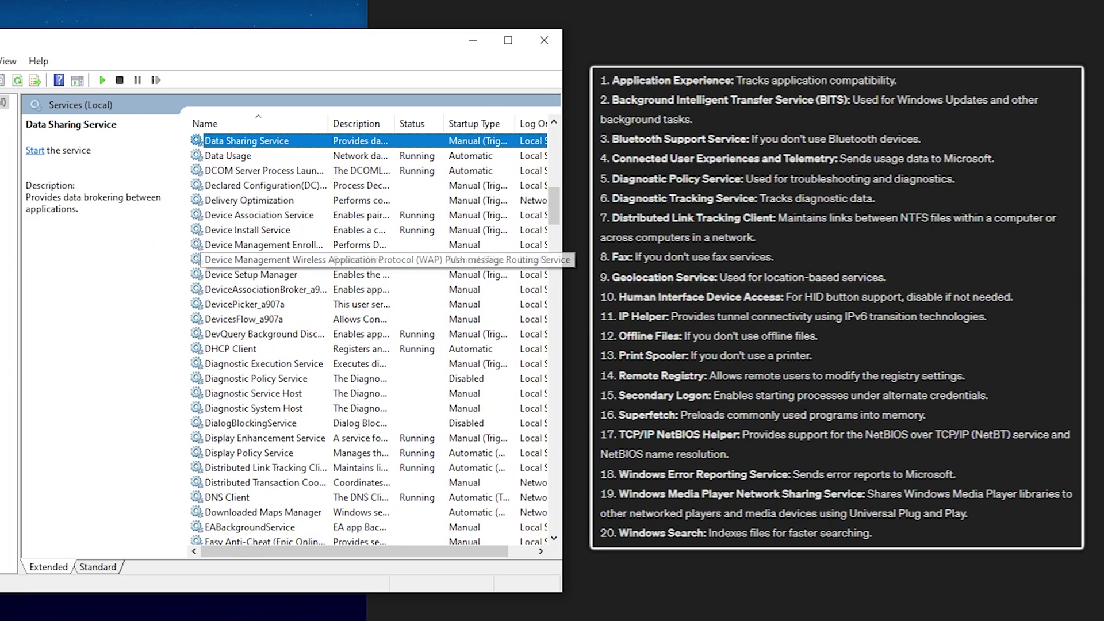
click(257, 379)
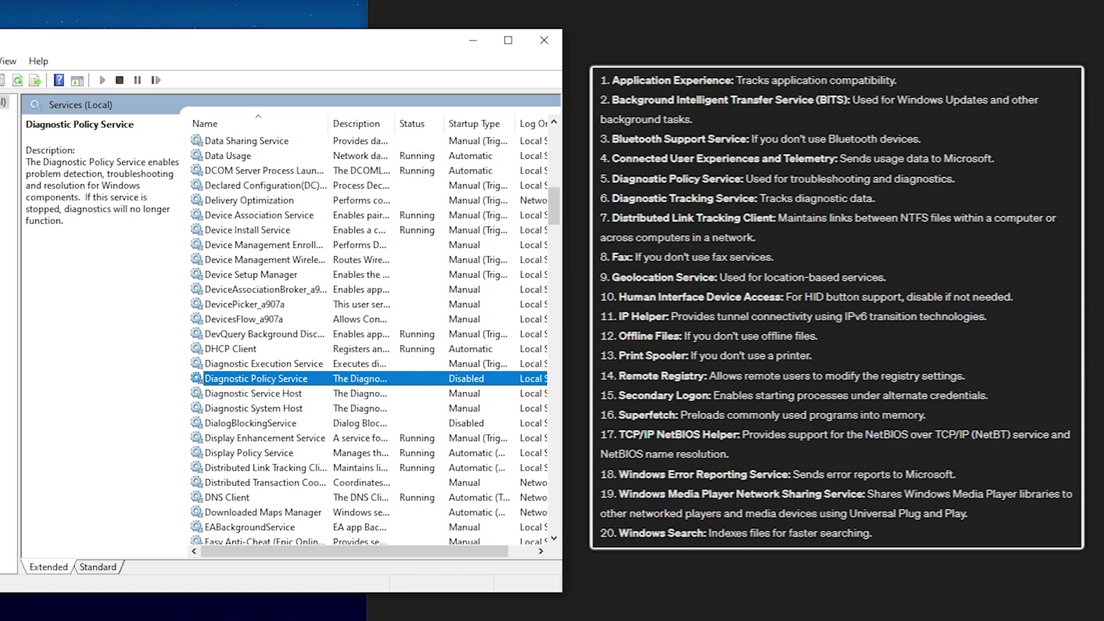
double_click(256, 379)
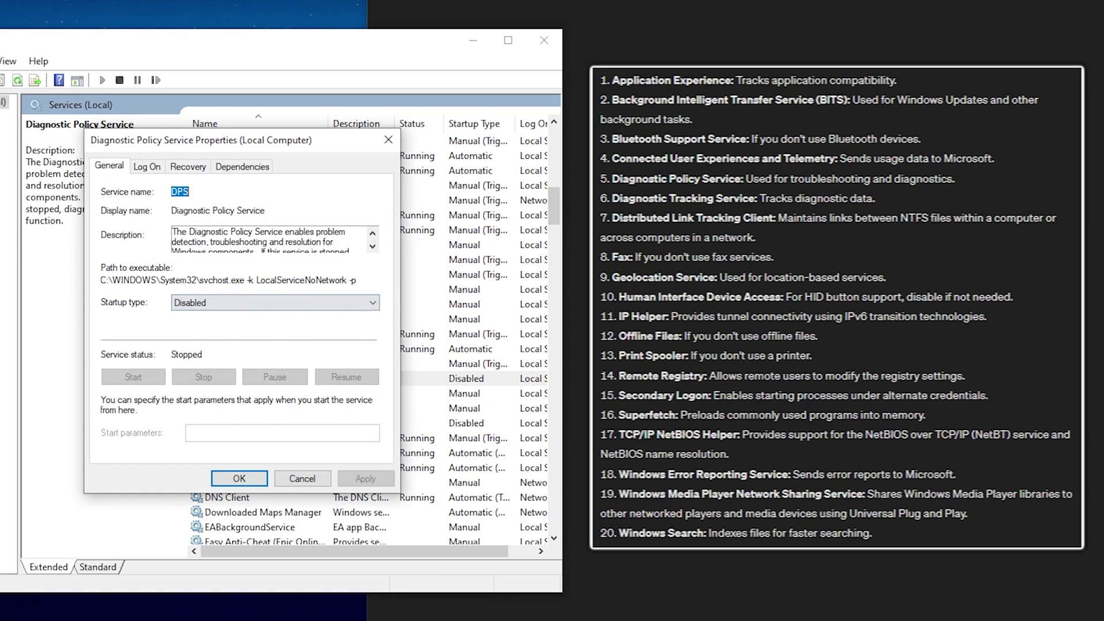
key(Escape)
Find the Fax service and check the startup type in its properties
click(256, 274)
key(f)
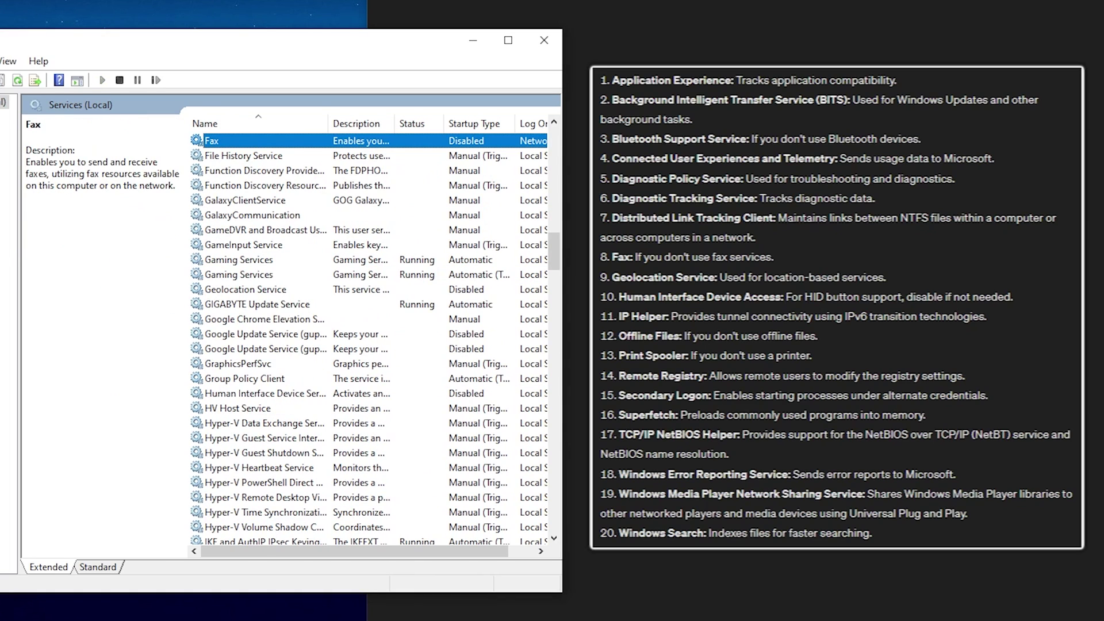
key(Return)
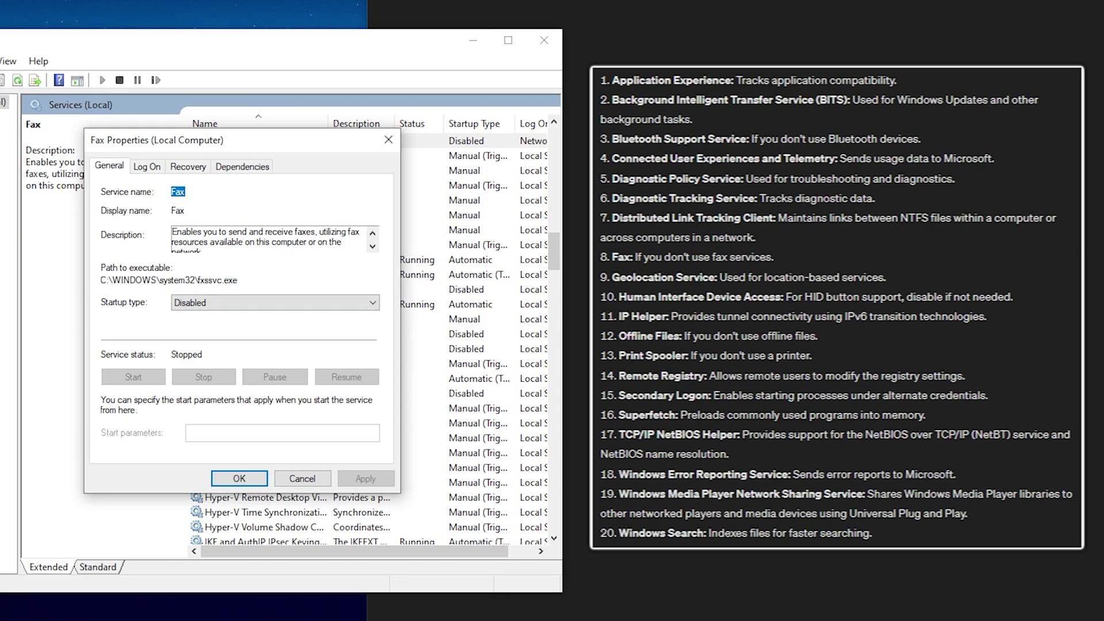
key(Escape)
Find the Print Spooler service and check the startup type in its properties
click(256, 320)
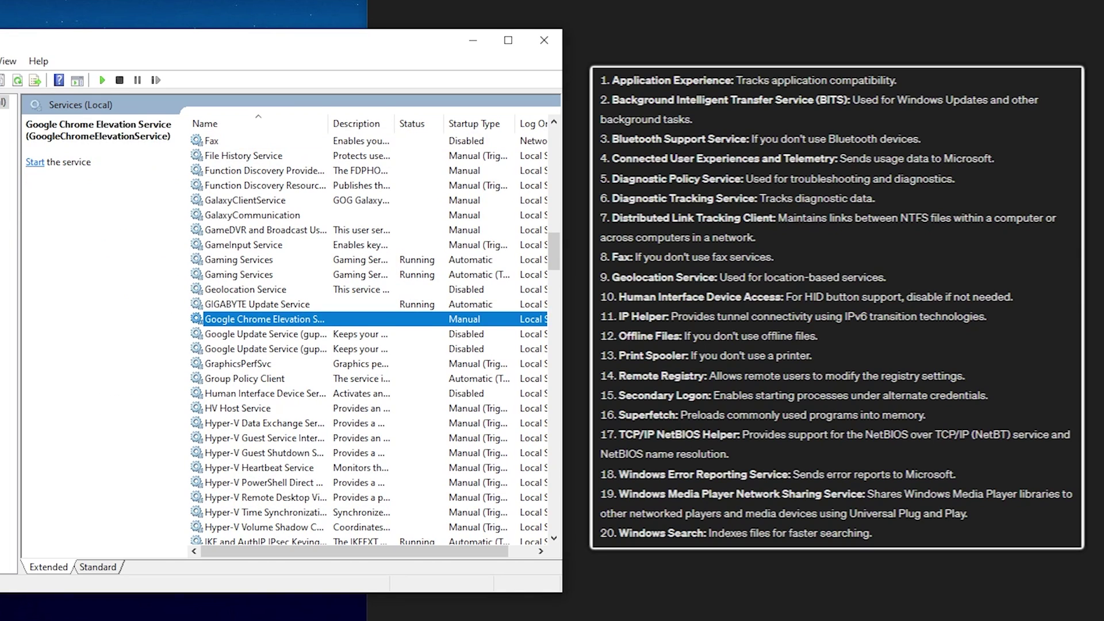
key(p)
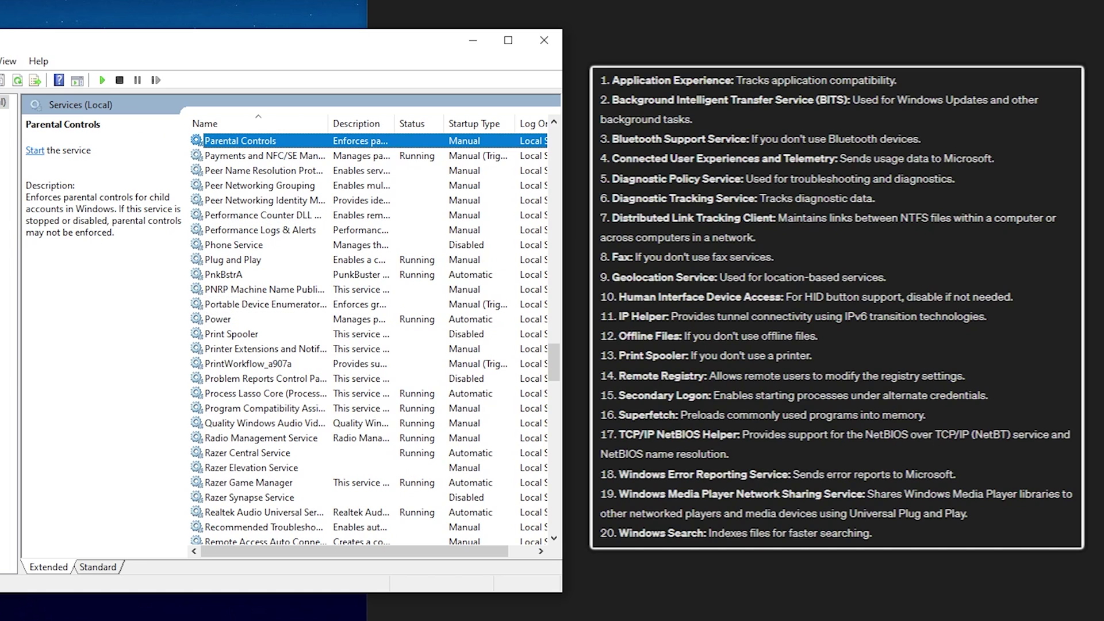
key(p)
key(r)
key(Return)
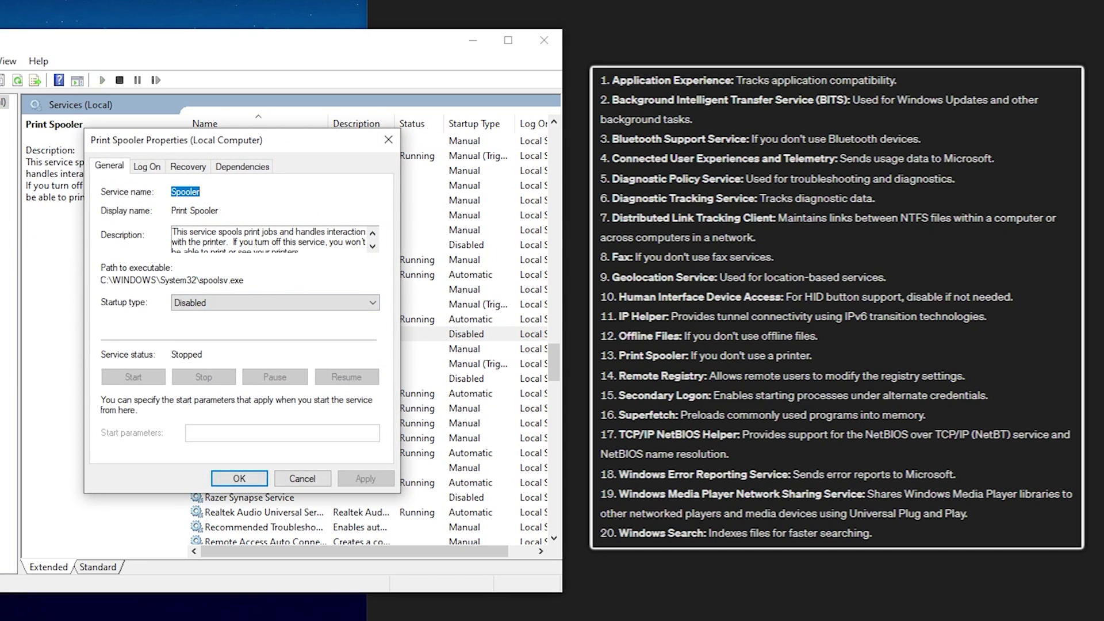
key(Return)
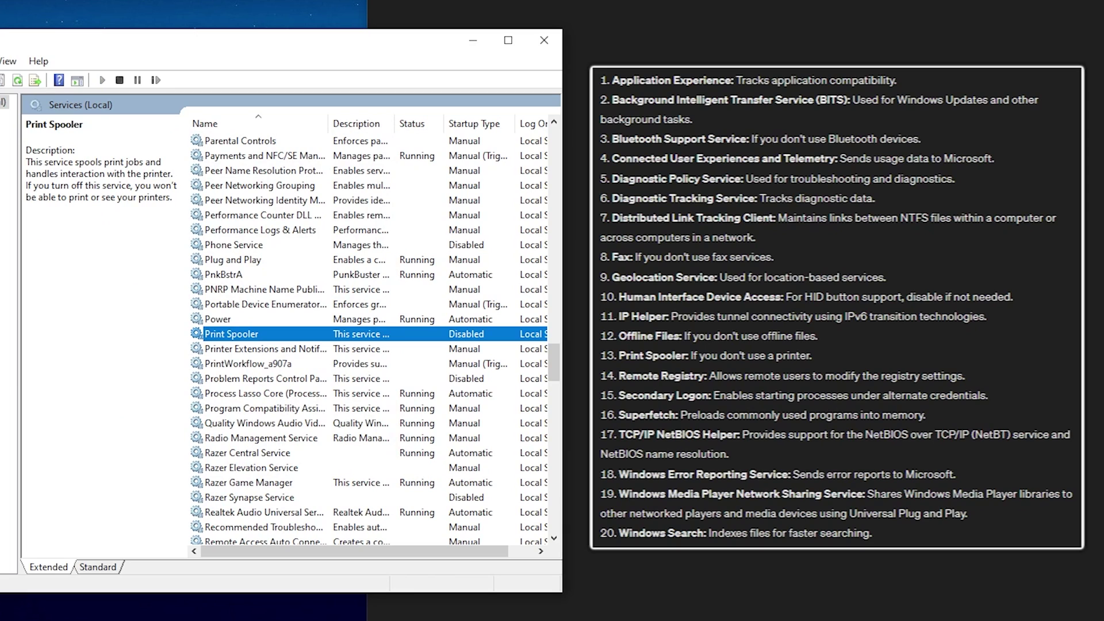
Look up the Windows Search service in the list, then close the Services window
scroll(368, 339, down, 2)
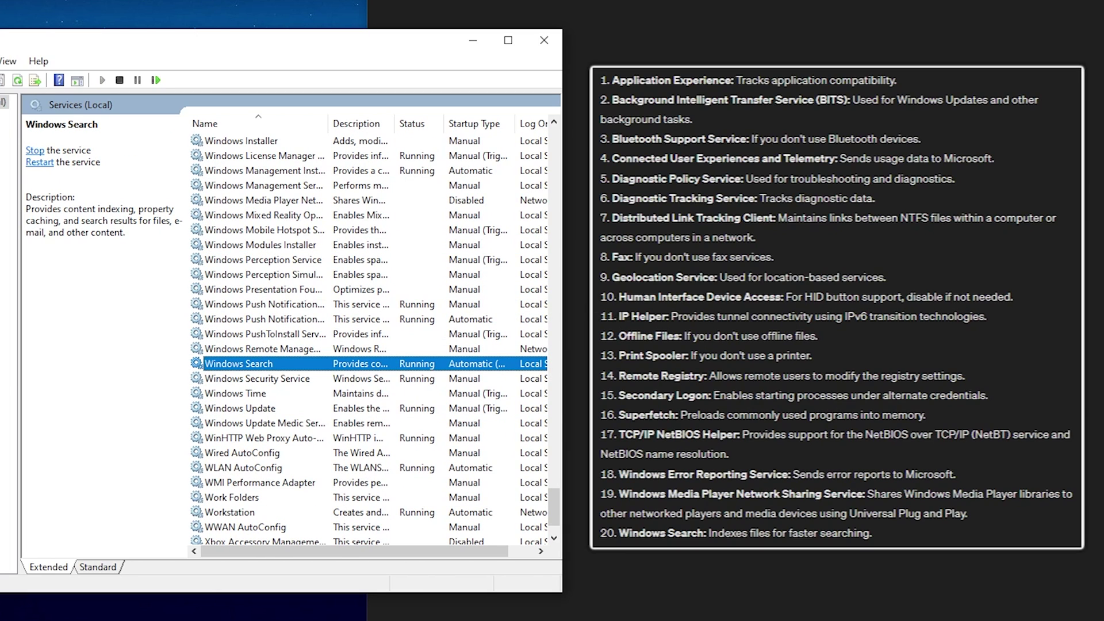
key(super)
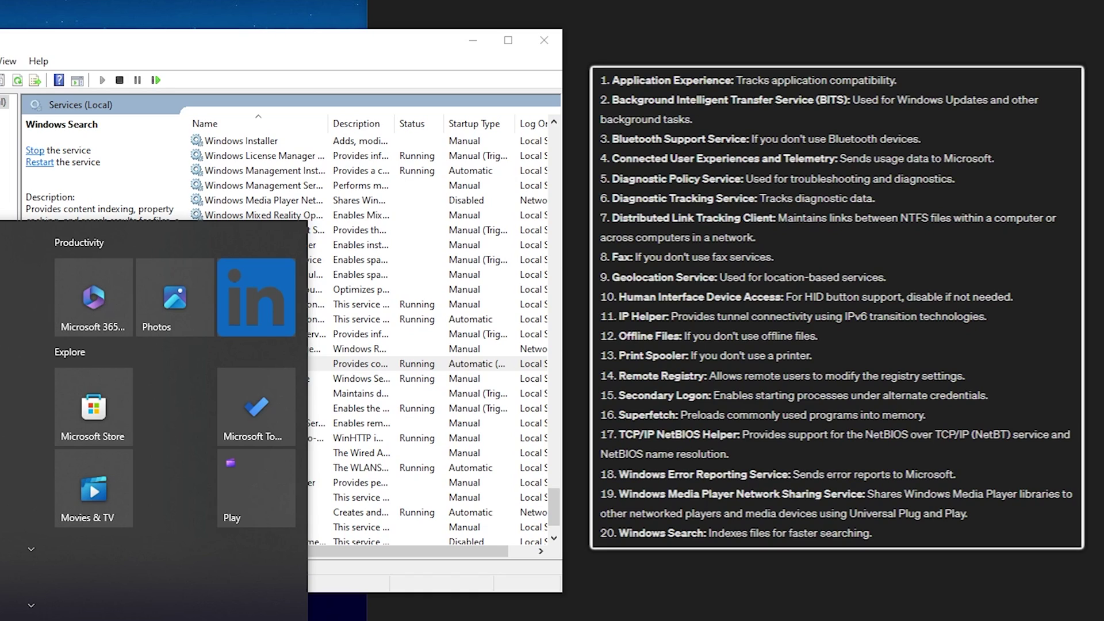
key(super)
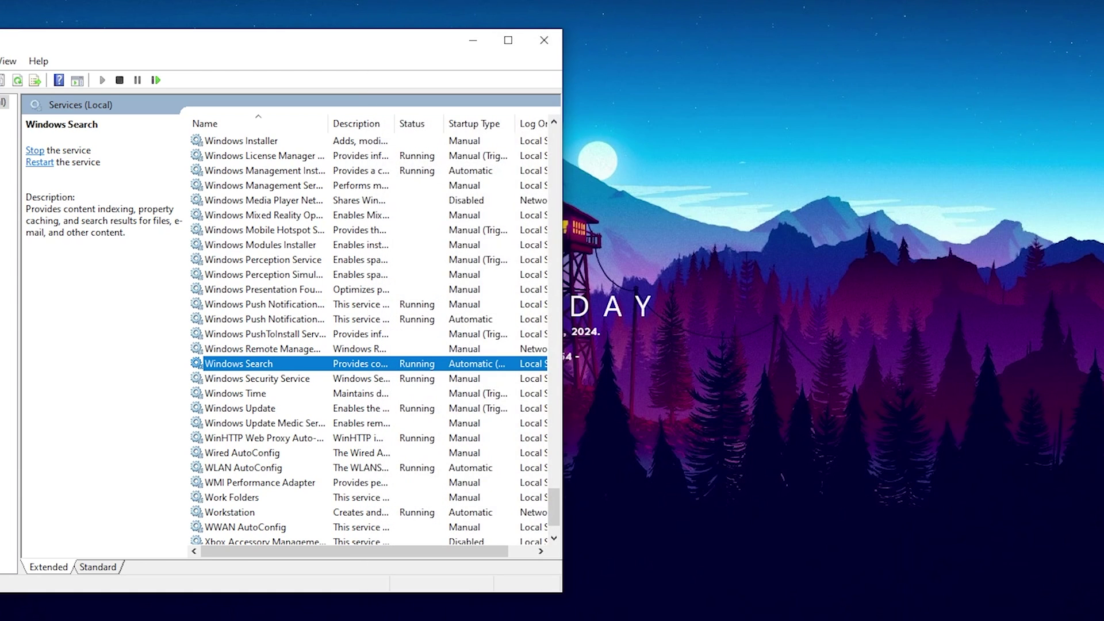
click(544, 39)
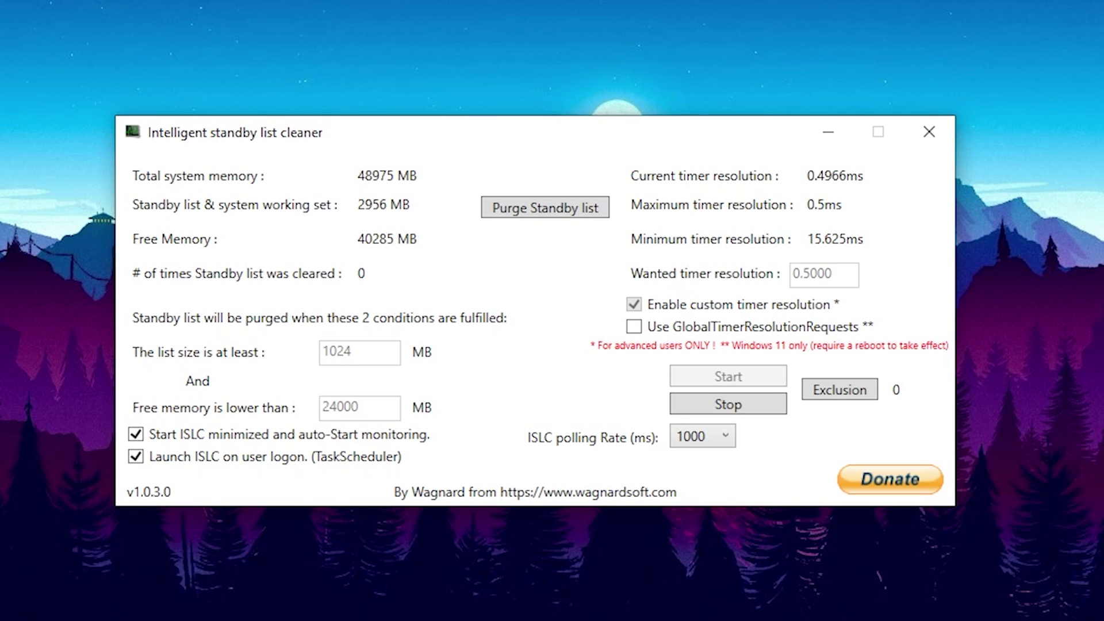
Stop the monitoring in Intelligent standby list cleaner and purge the standby list
click(728, 404)
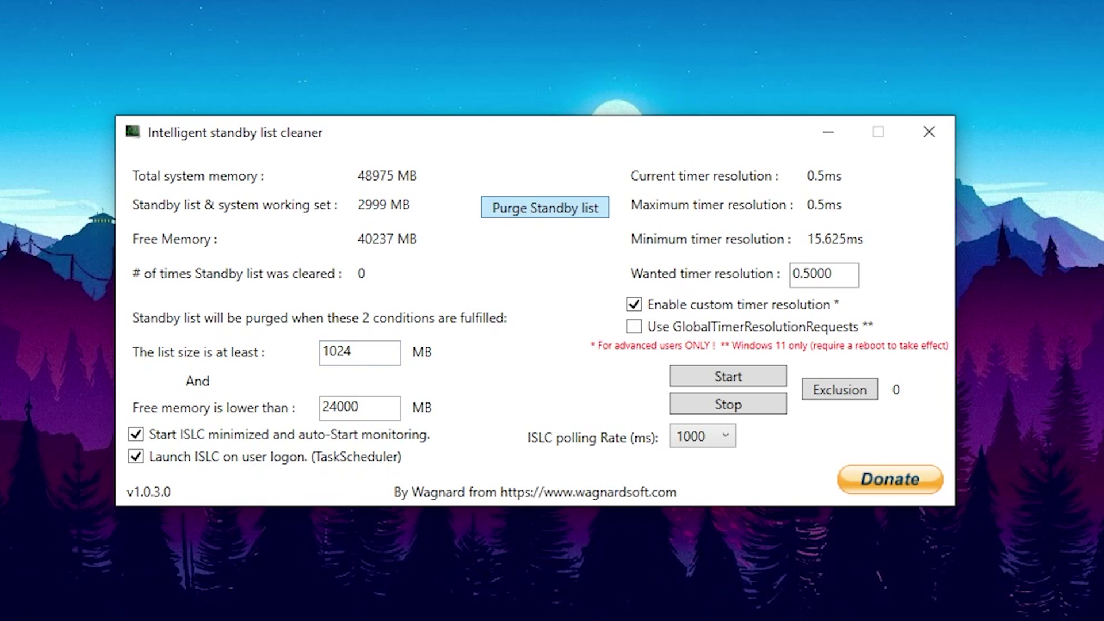
click(545, 208)
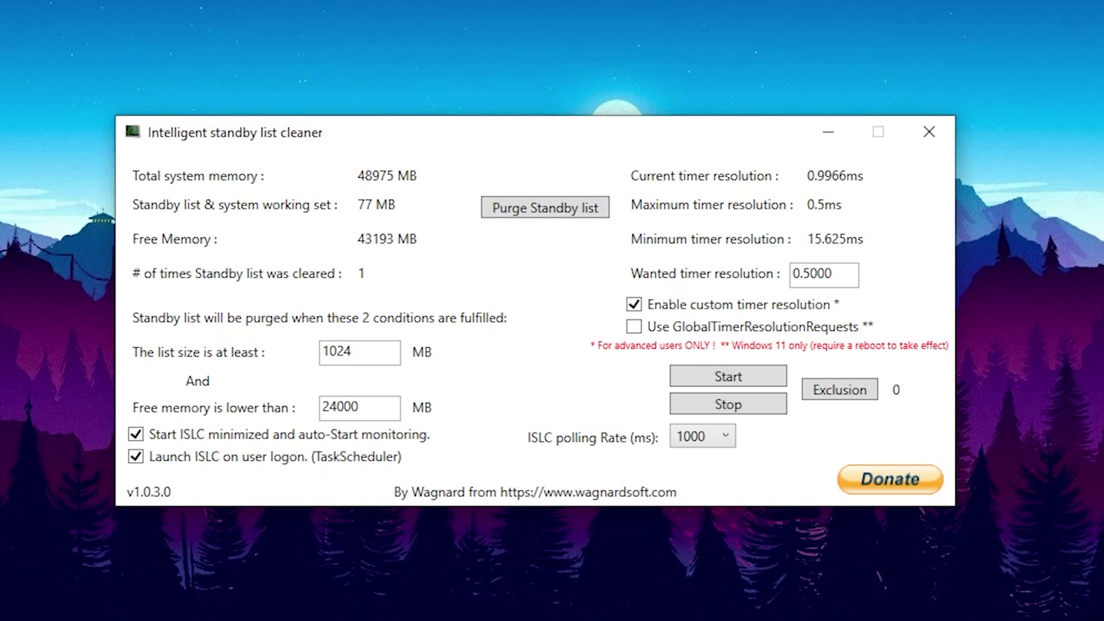
Try 4000 MB and 3000 MB as the free memory threshold for purging the standby list
double_click(337, 352)
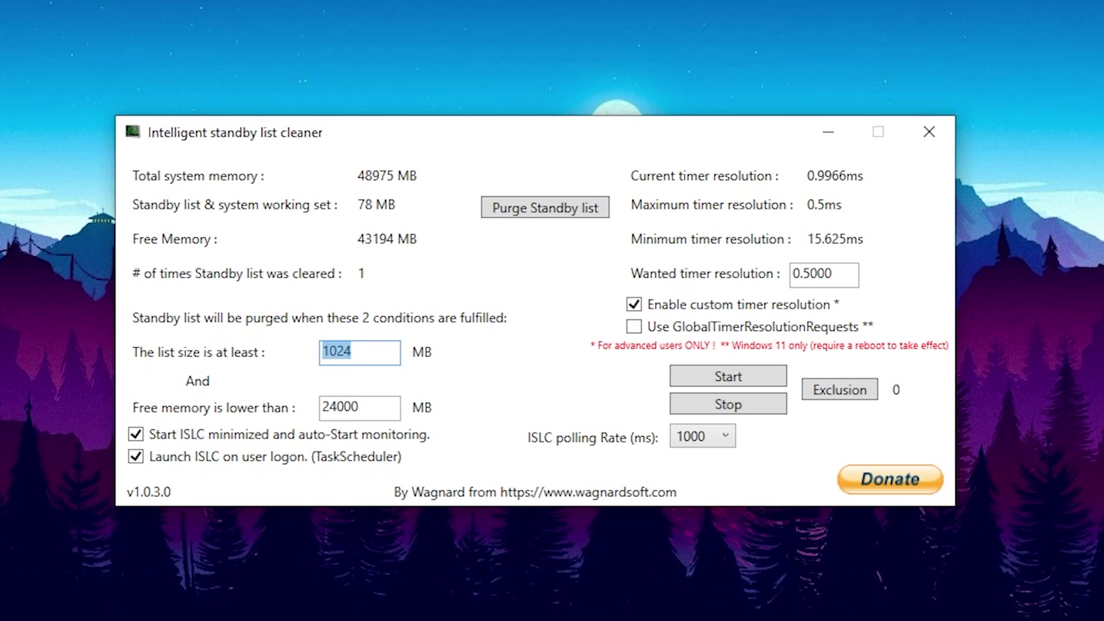
double_click(341, 407)
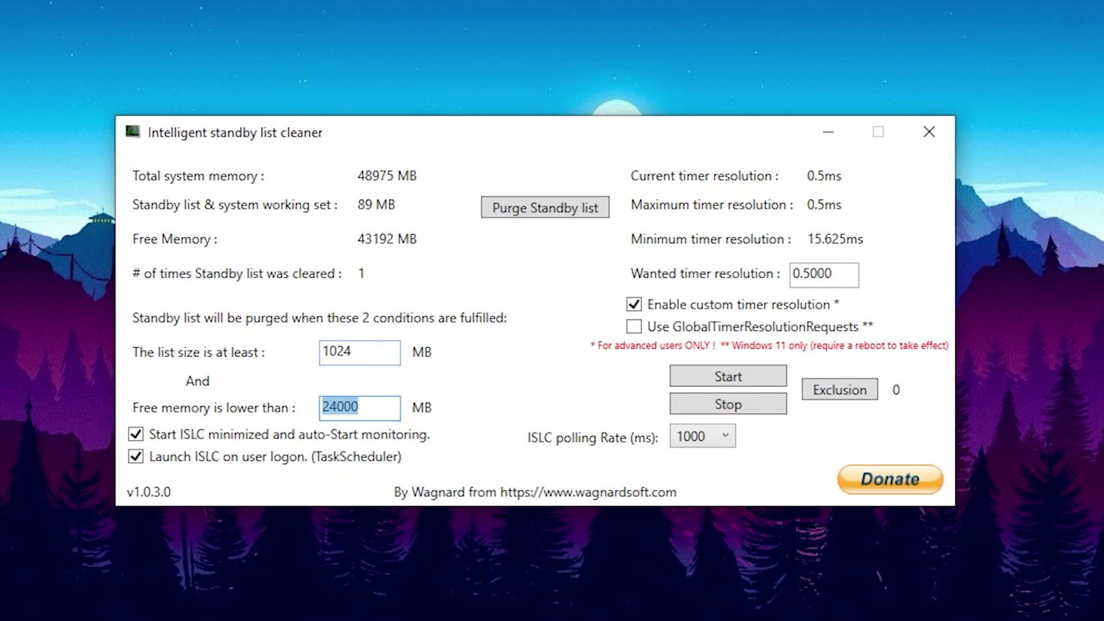
double_click(339, 351)
click(359, 407)
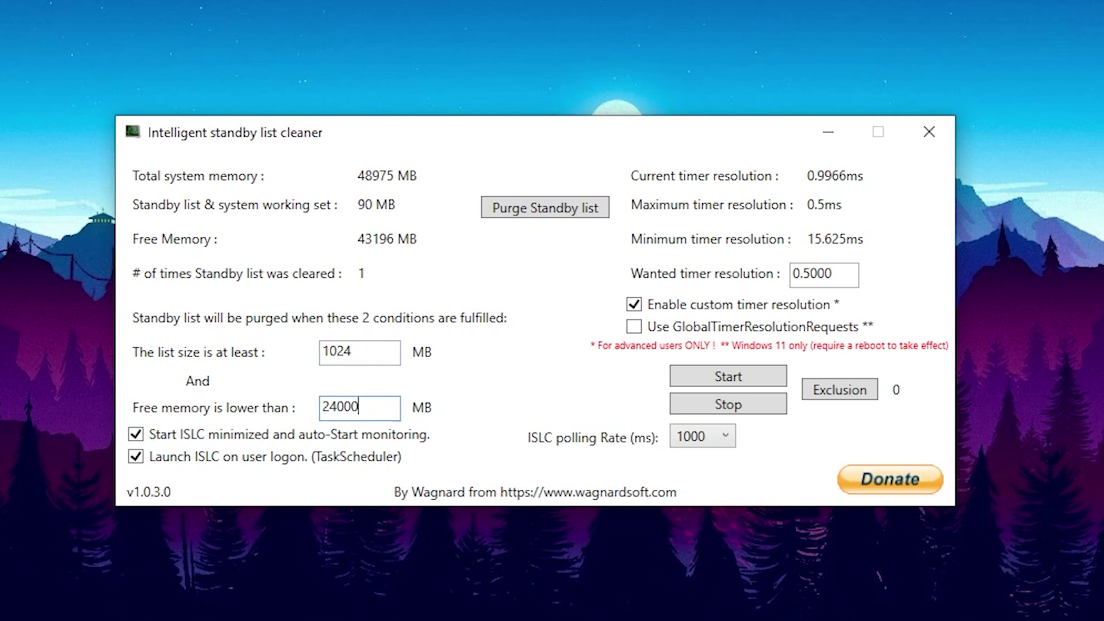
double_click(358, 408)
text(4000)
double_click(337, 407)
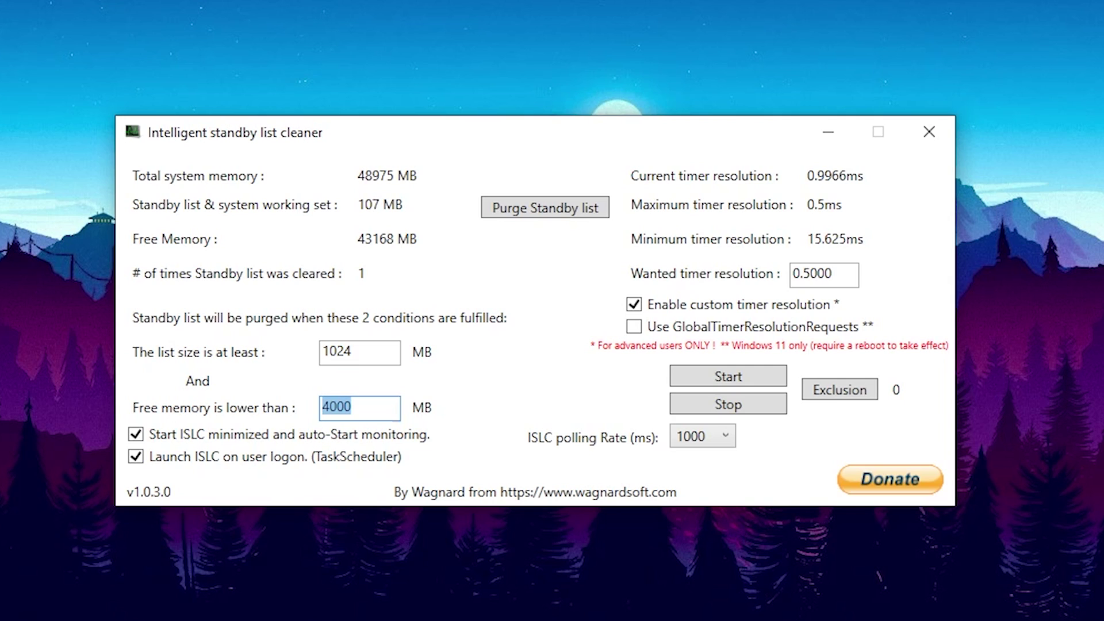
text(3000)
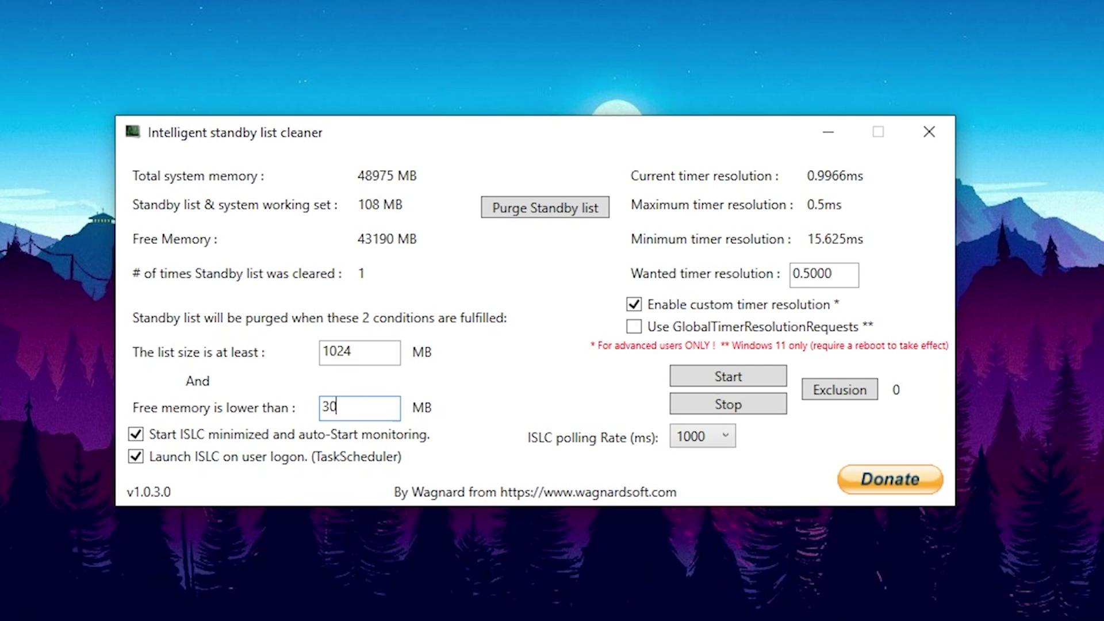
key(ctrl+a)
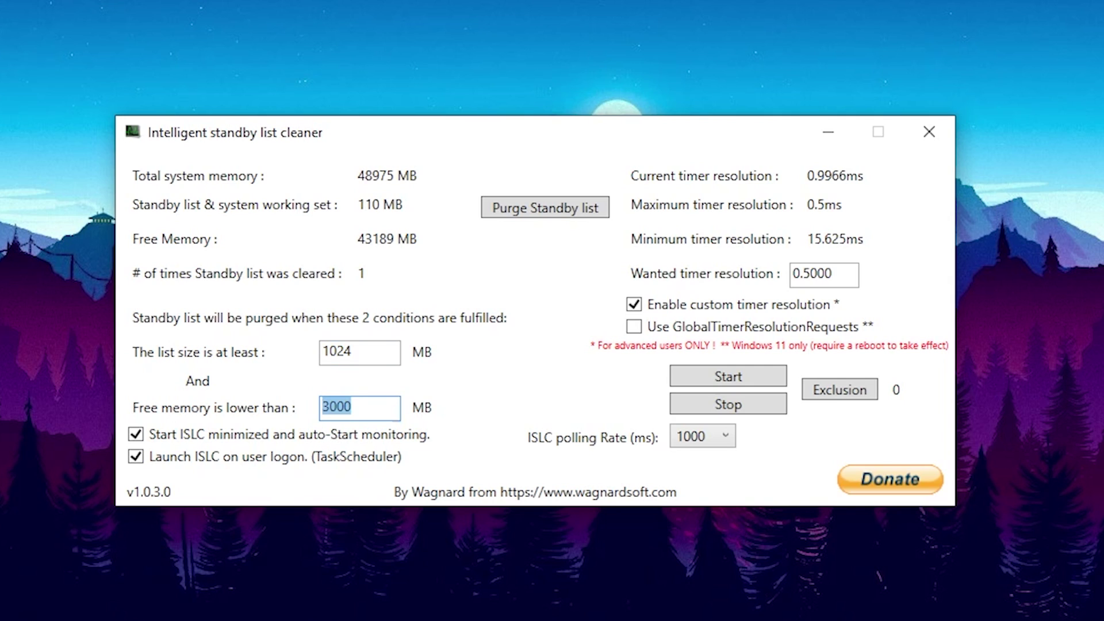
click(353, 408)
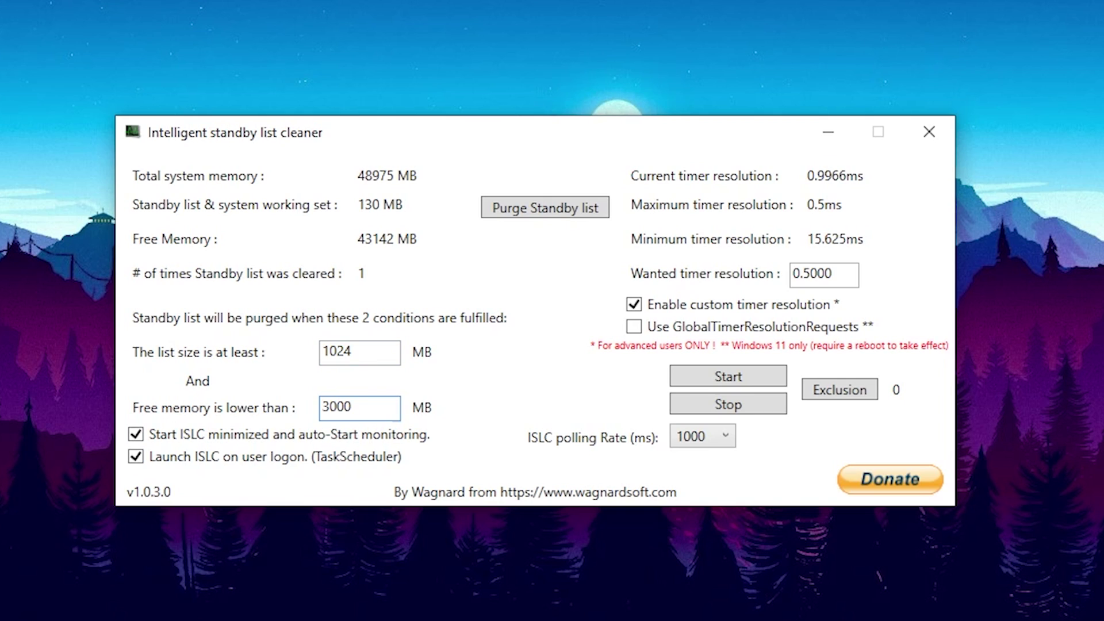
Set the free memory threshold for purging to 24000 MB and start the monitoring
key(ctrl+a)
text(24000)
click(728, 376)
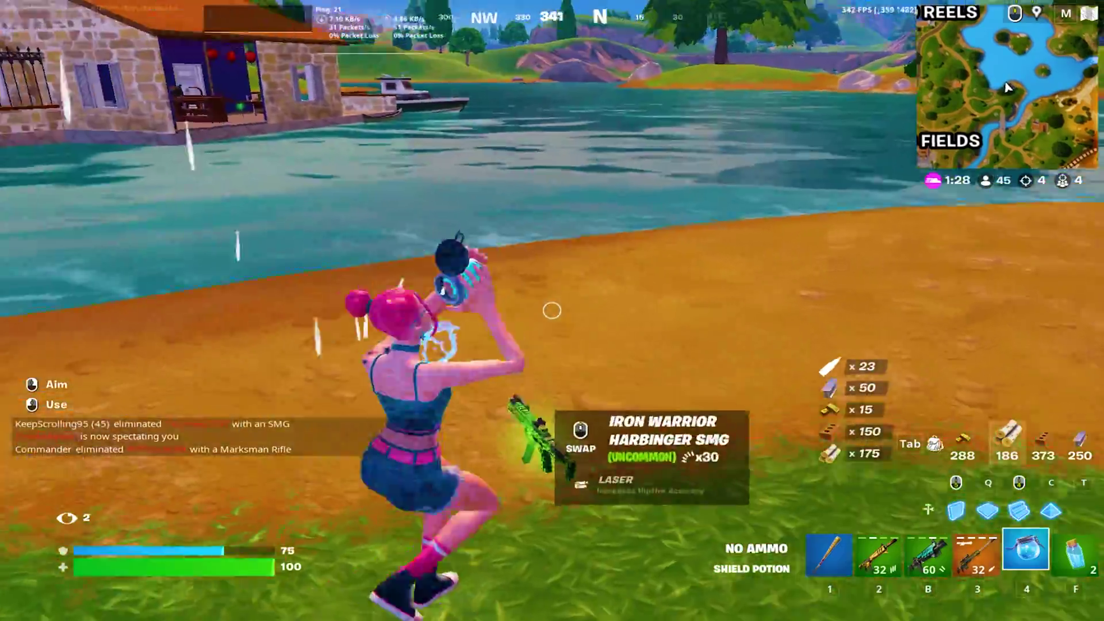
key(w)
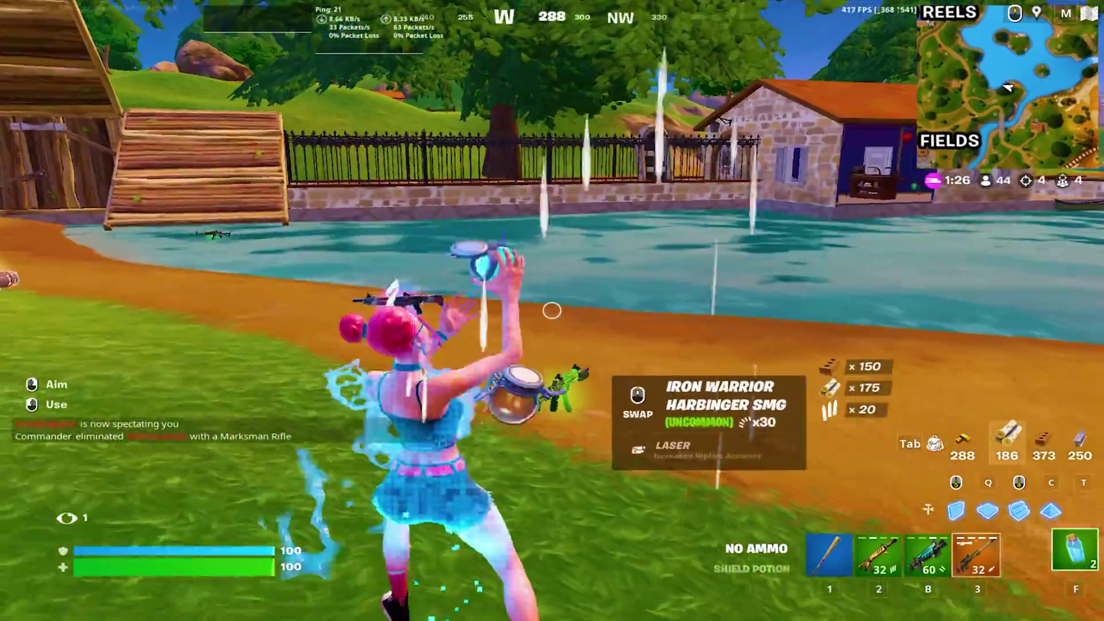
key(2)
key(Tab)
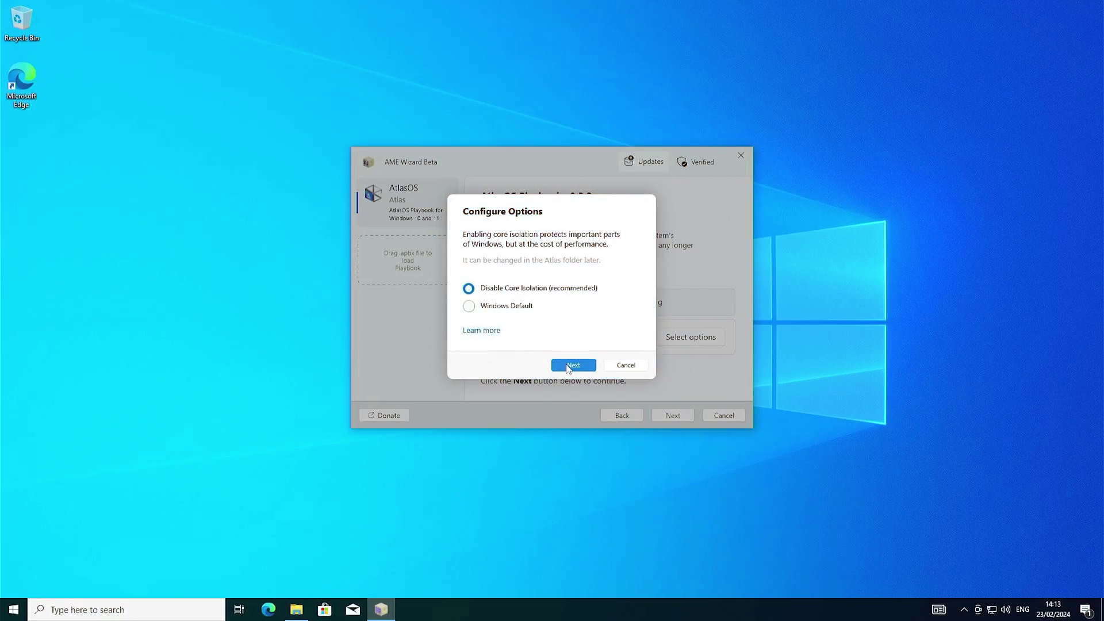
Configure the AtlasOS Playbook to disable core isolation, Bluetooth and power saving, replace Microsoft Edge with Brave, and proceed with the installation
click(568, 367)
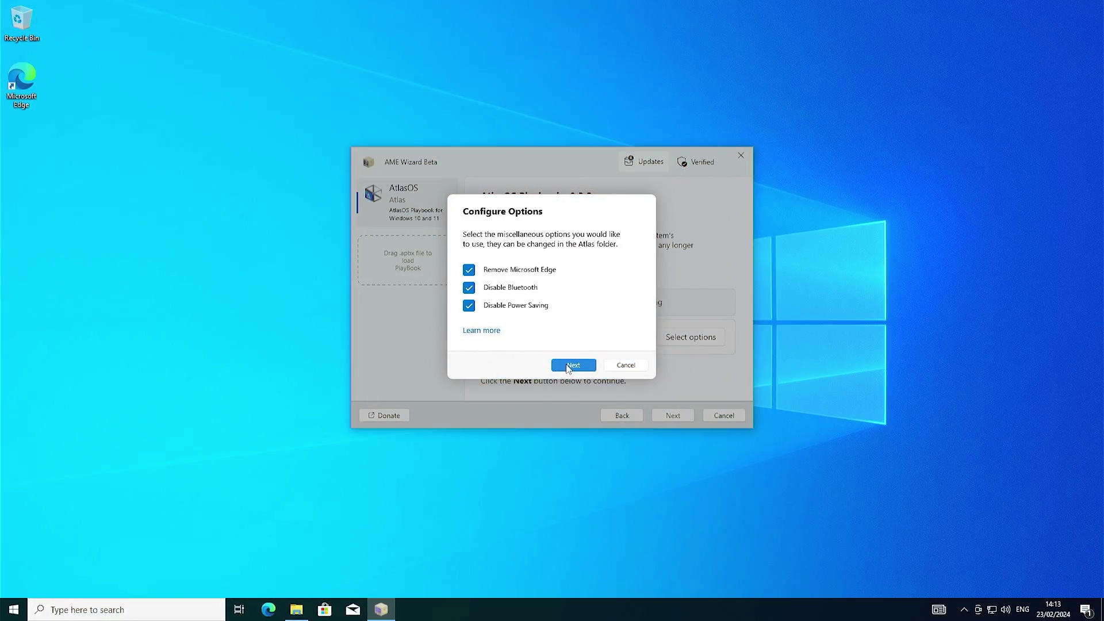
click(568, 367)
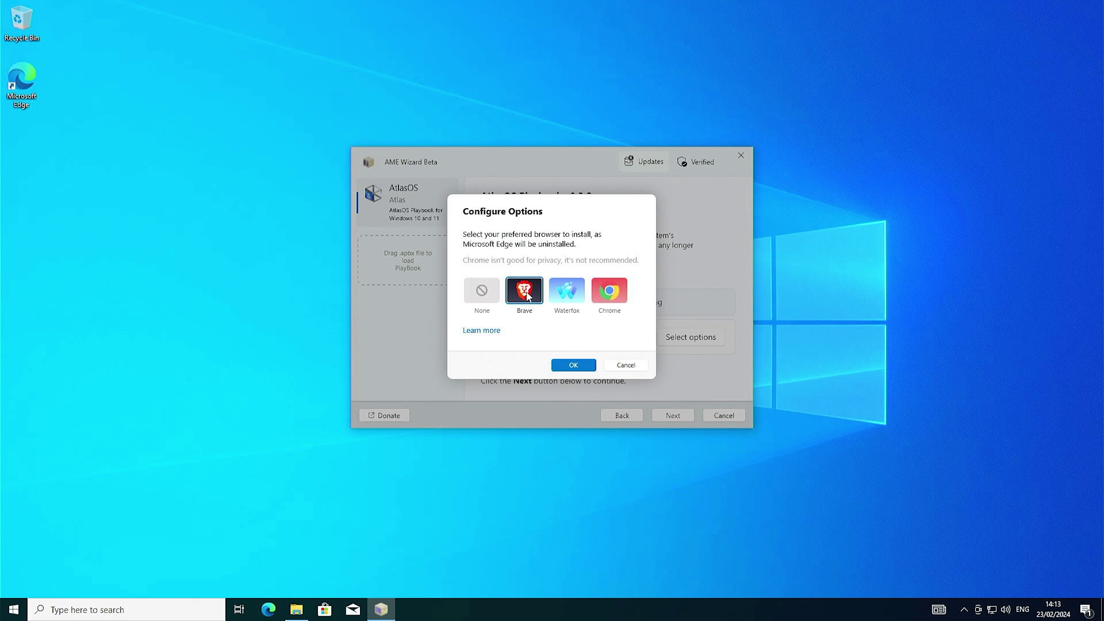
click(578, 371)
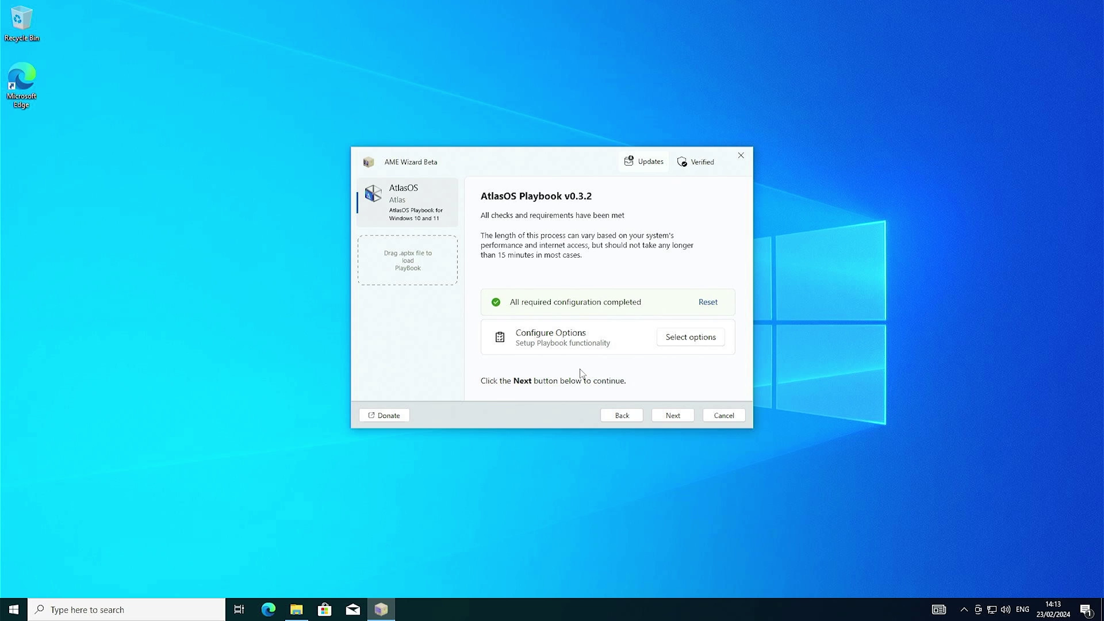
click(661, 420)
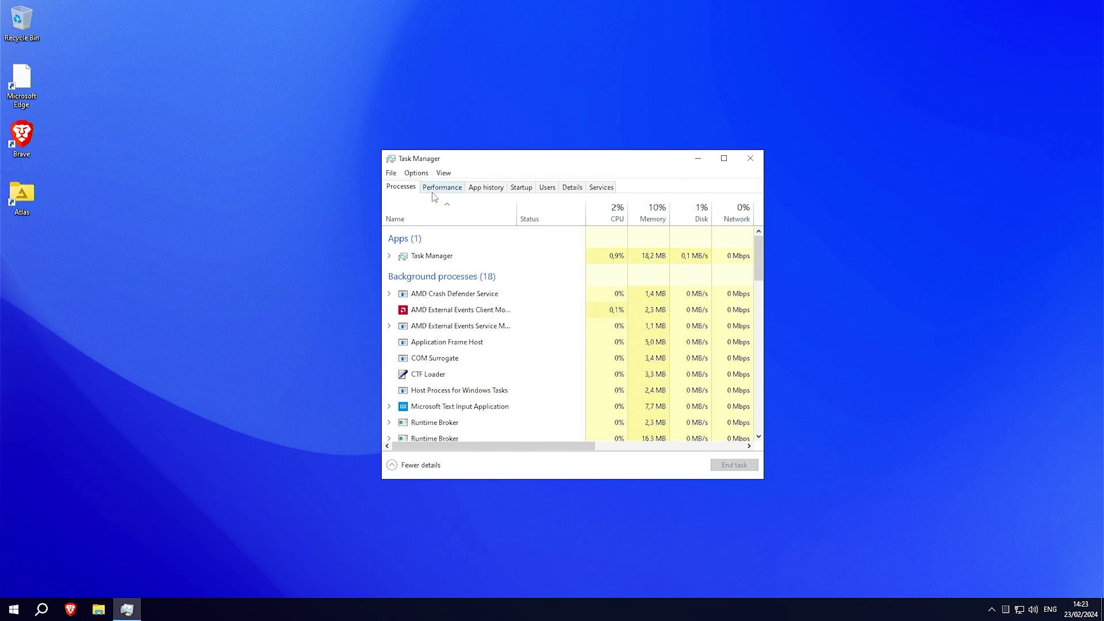
Examine the CPU and memory performance figures in Task Manager on the AtlasOS system
click(441, 188)
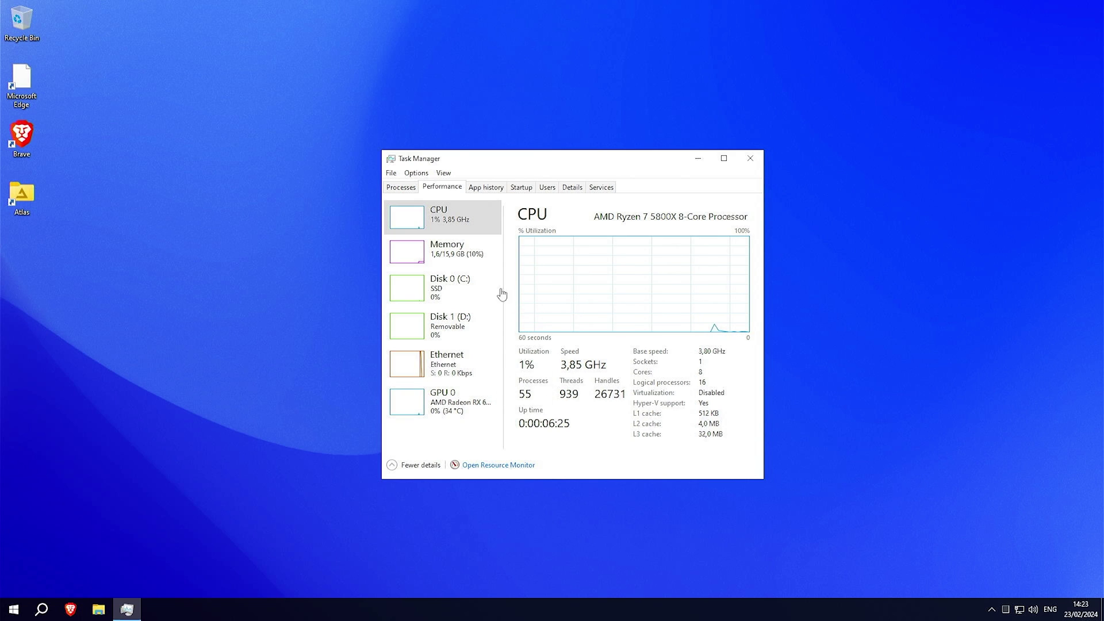
click(458, 263)
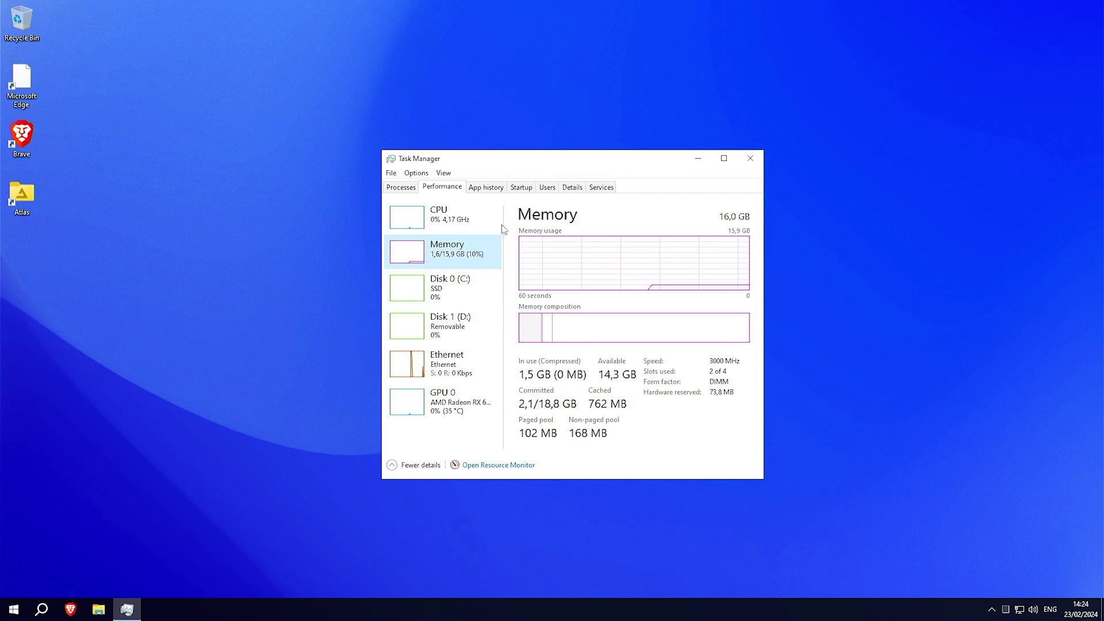
click(454, 225)
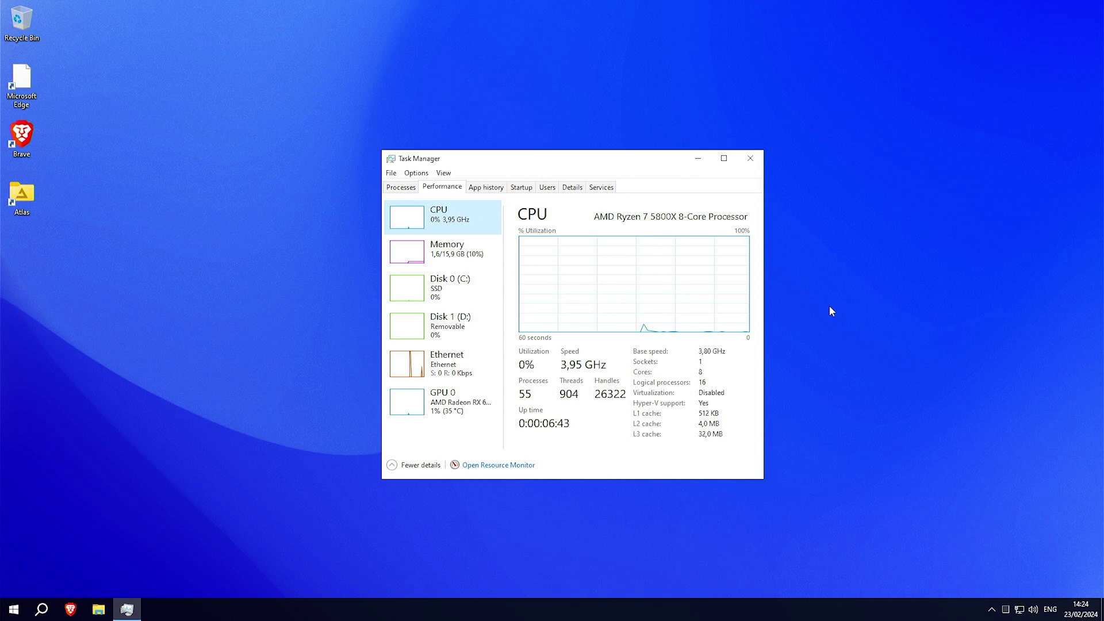